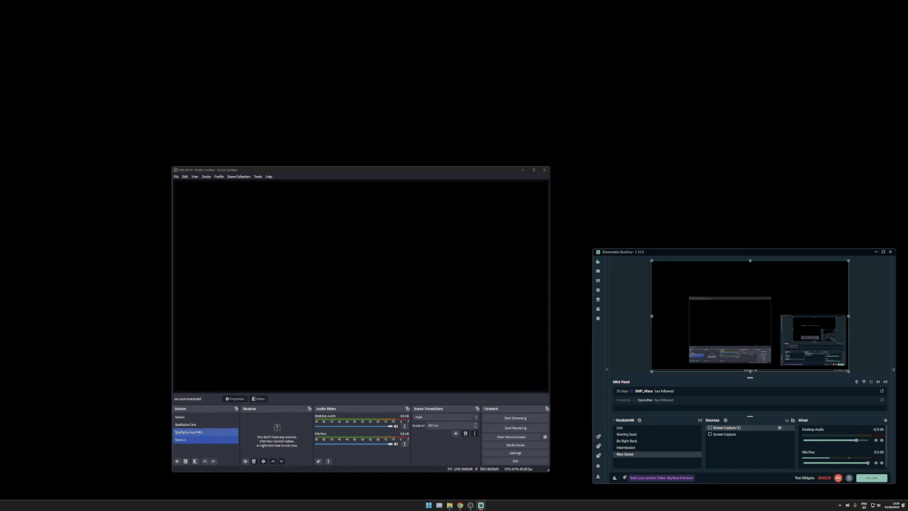
Step: Select the Spelltable Moxfield scene, and show the green screen behind the battlefield in the Moxfield playtester
left_click(189, 431)
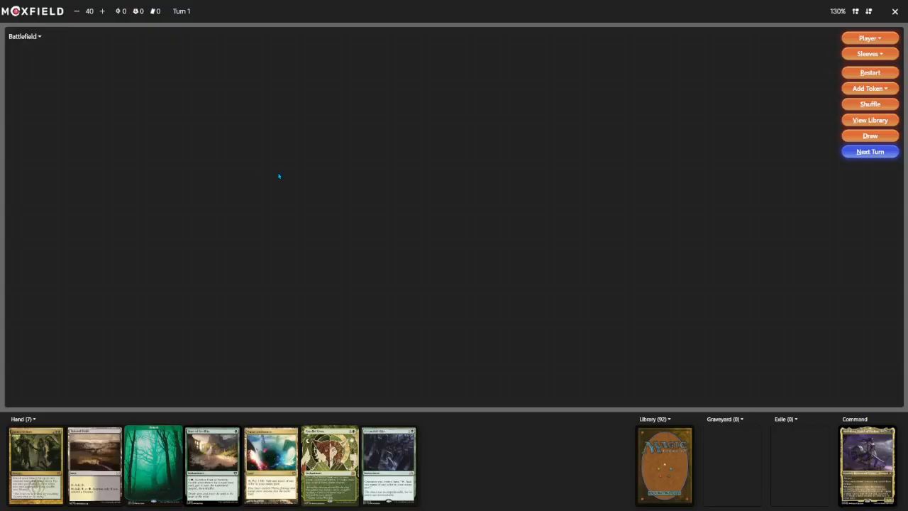
left_click(868, 38)
scroll(842, 105, "down", 3)
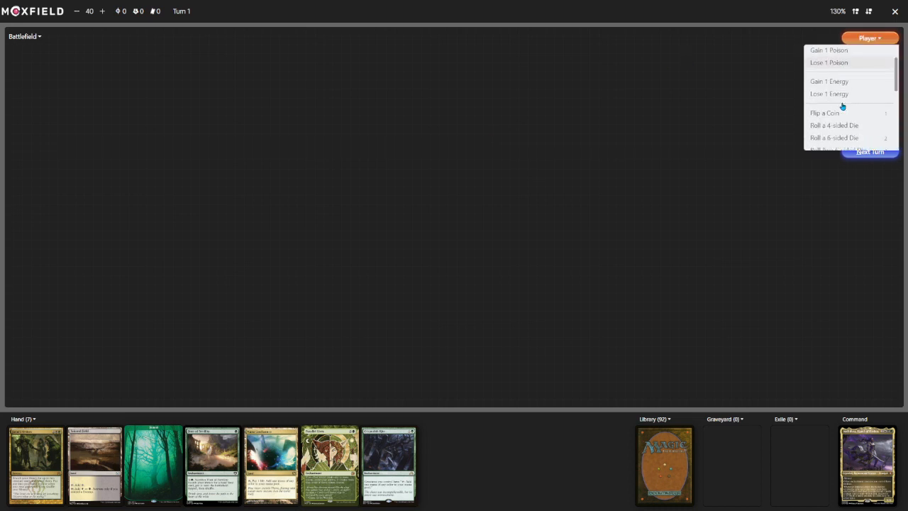
scroll(842, 106, "down", 4)
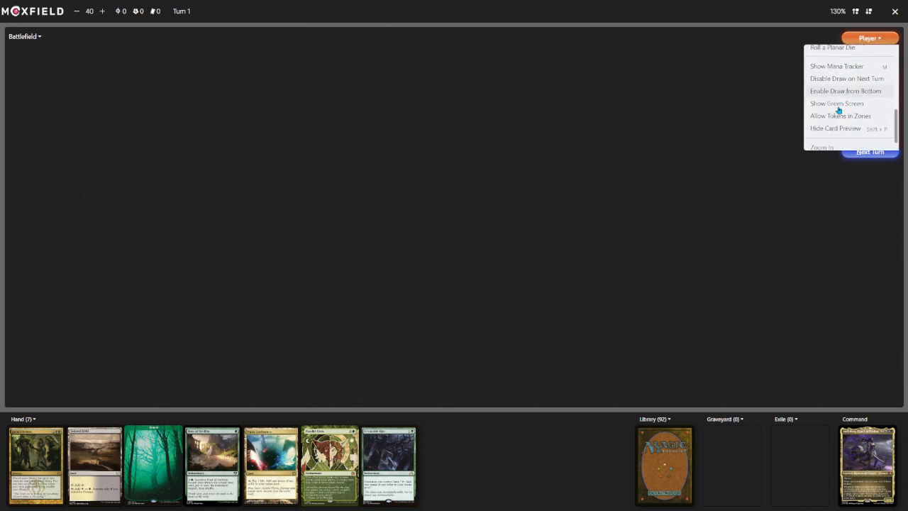
left_click(824, 86)
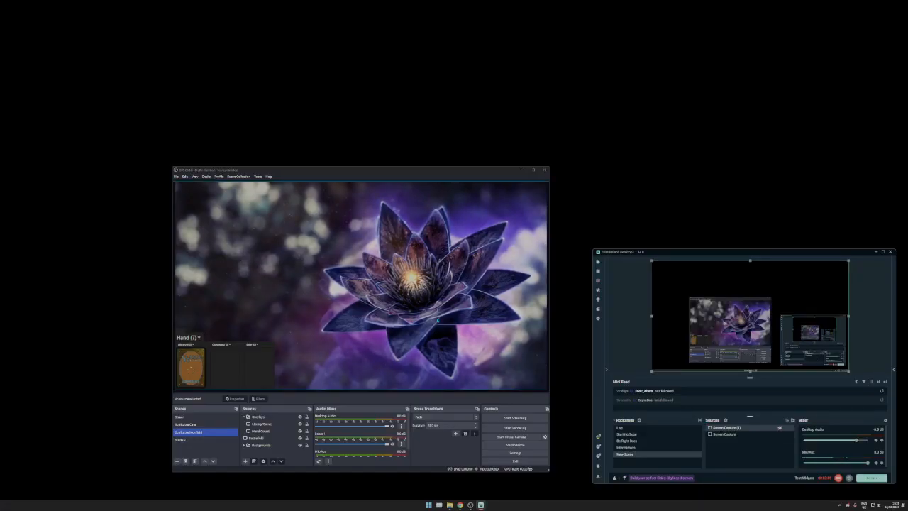
Step: Expand the Backgrounds group and preview its alternative video backgrounds by toggling their visibility, leaving the lotus background showing
left_click_drag(379, 171, 397, 175)
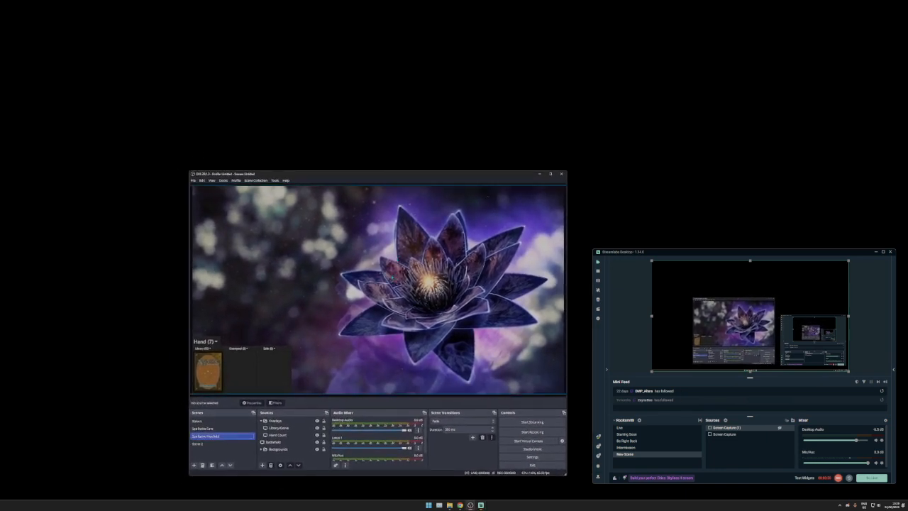
left_click(304, 451)
left_click(261, 449)
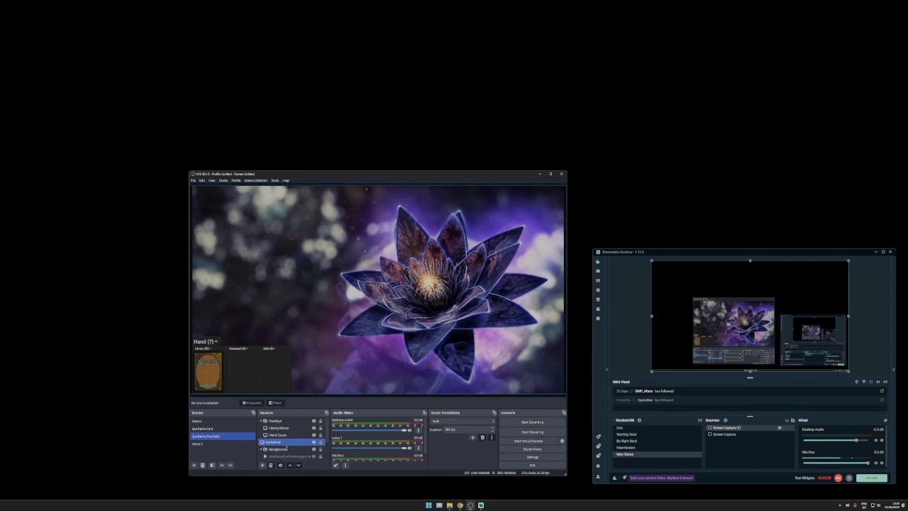
scroll(298, 439, "down", 2)
left_click(314, 428)
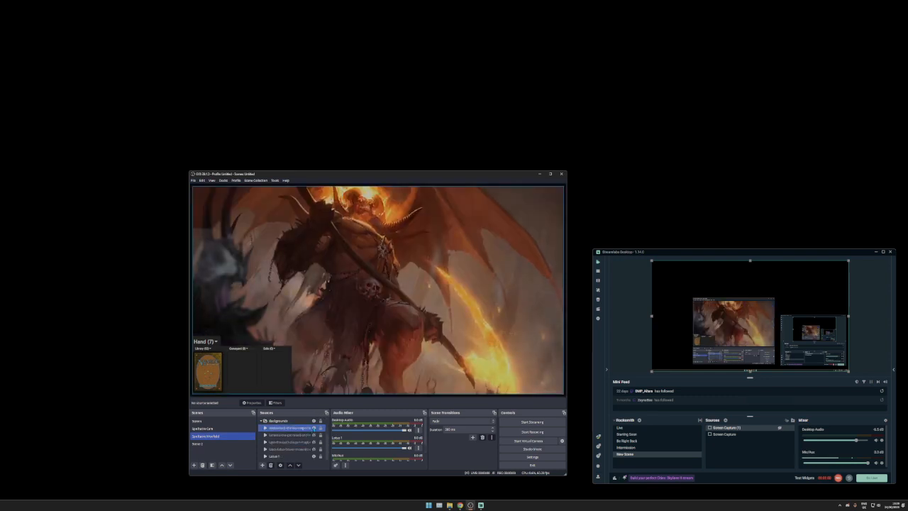
left_click(314, 435)
left_click(314, 435)
left_click(313, 442)
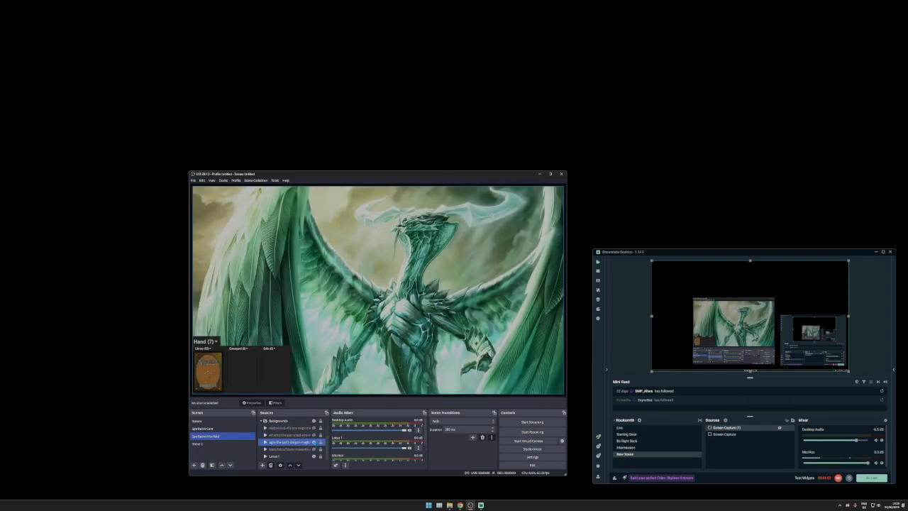
left_click(314, 442)
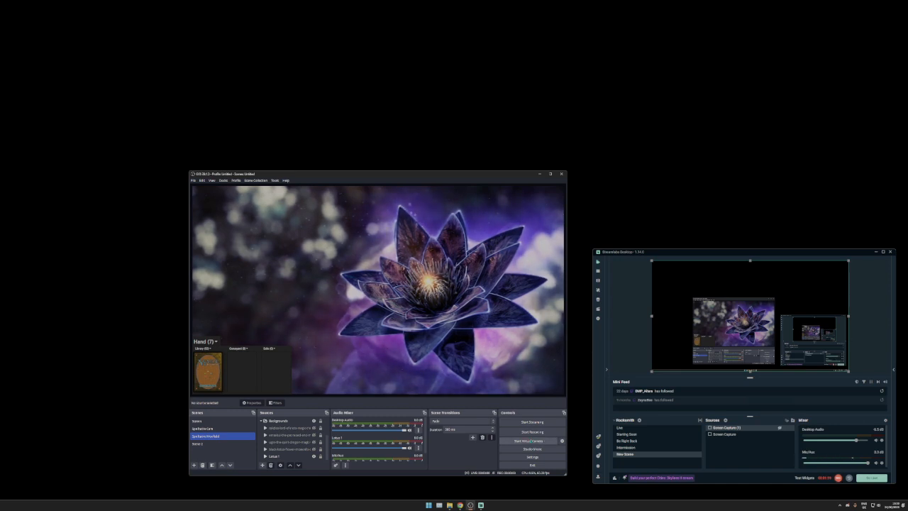
left_click(530, 440)
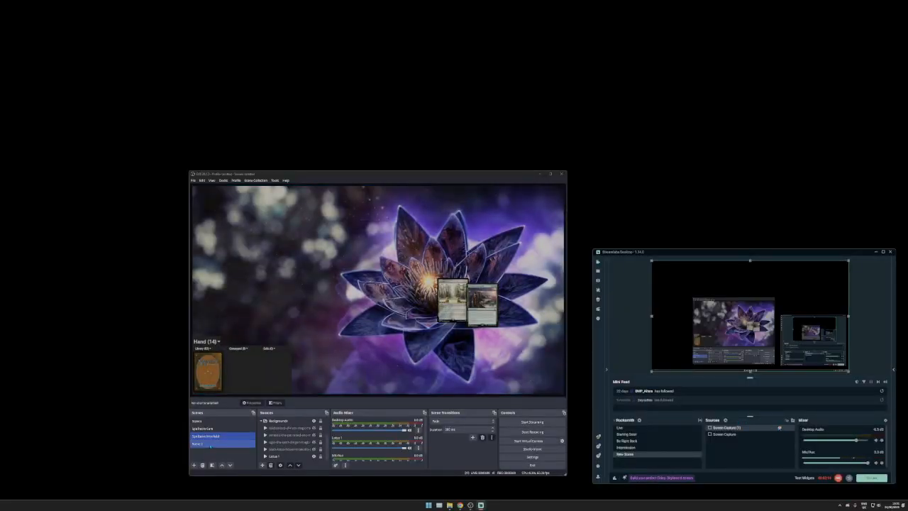
Step: Add a new display capture source named "Battlefield (tut)" to the empty scene at the end of the scene list
left_click(208, 444)
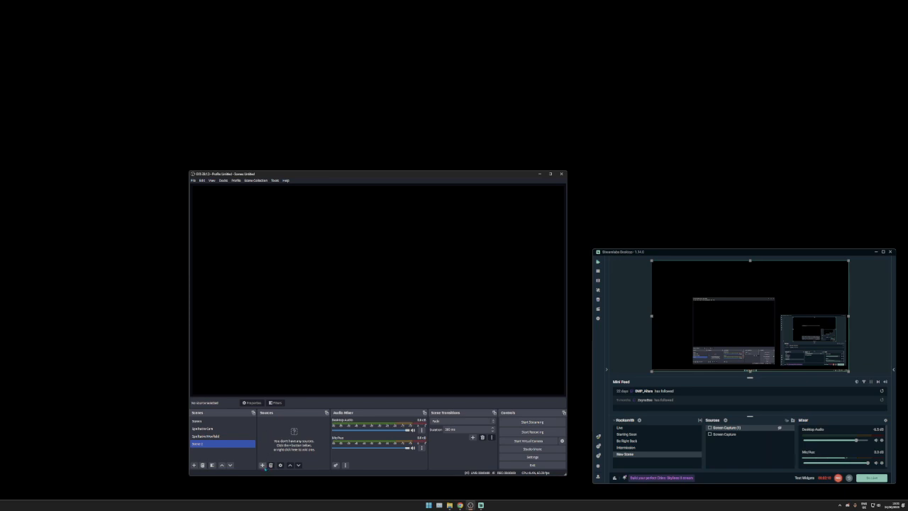
left_click(262, 465)
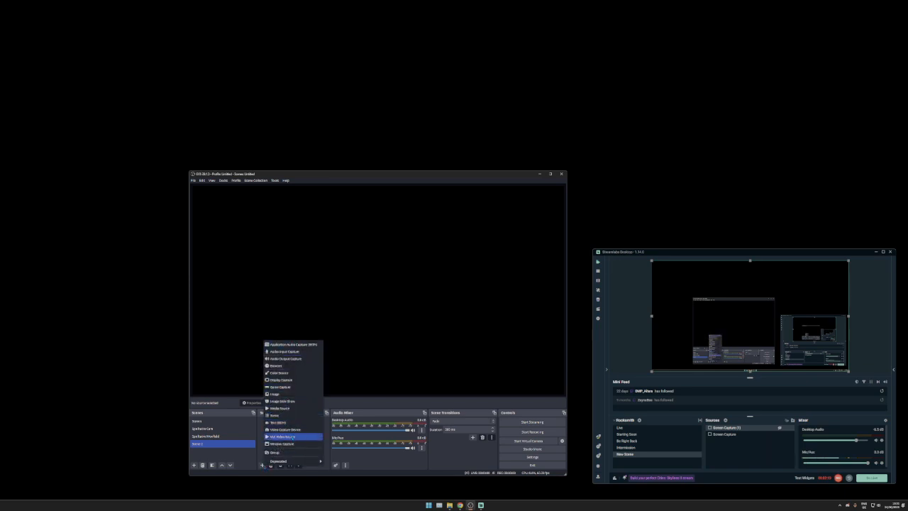
left_click(320, 381)
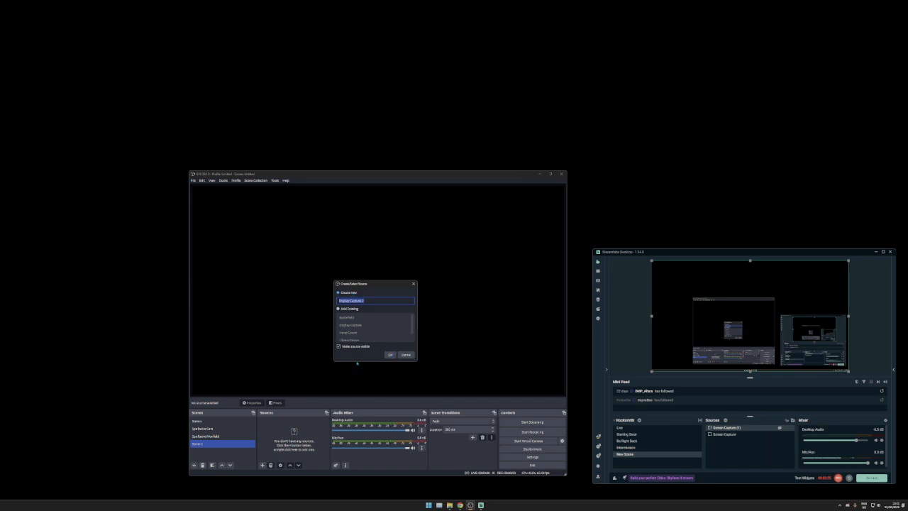
type("Battlefield")
key("Return")
left_click(393, 328)
left_click(389, 355)
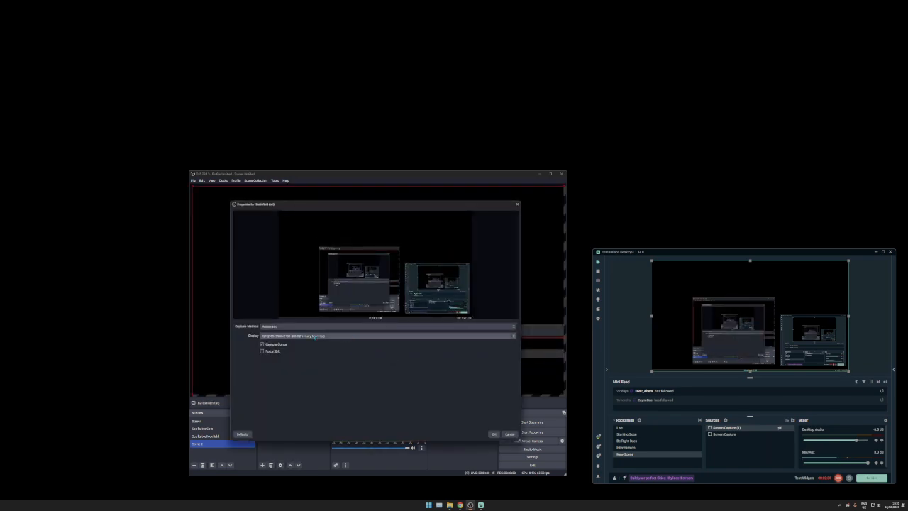
Step: Set the battlefield source to capture the monitor that shows the Moxfield playtester
left_click(319, 336)
left_click(289, 348)
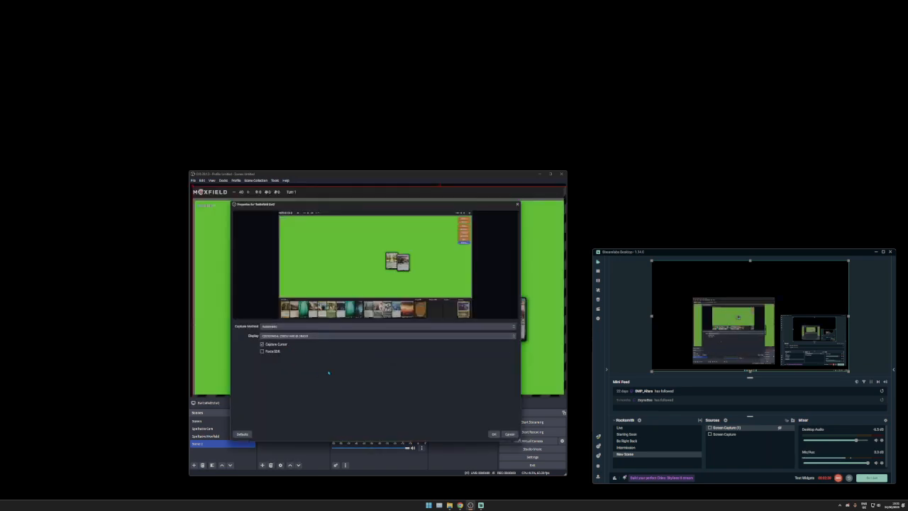
left_click(495, 434)
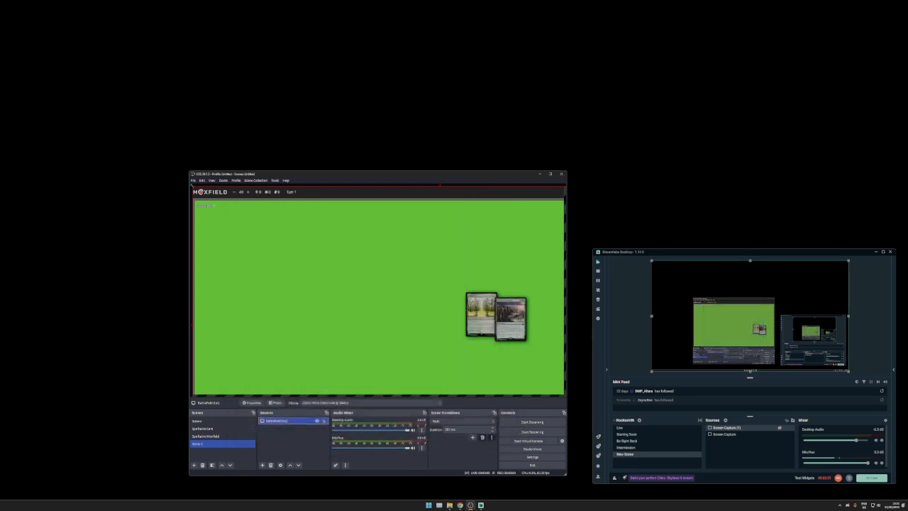
Step: Scale and reposition the battlefield capture so the whole Moxfield screen fits the canvas
left_click_drag(192, 186, 375, 290)
left_click_drag(440, 312, 264, 214)
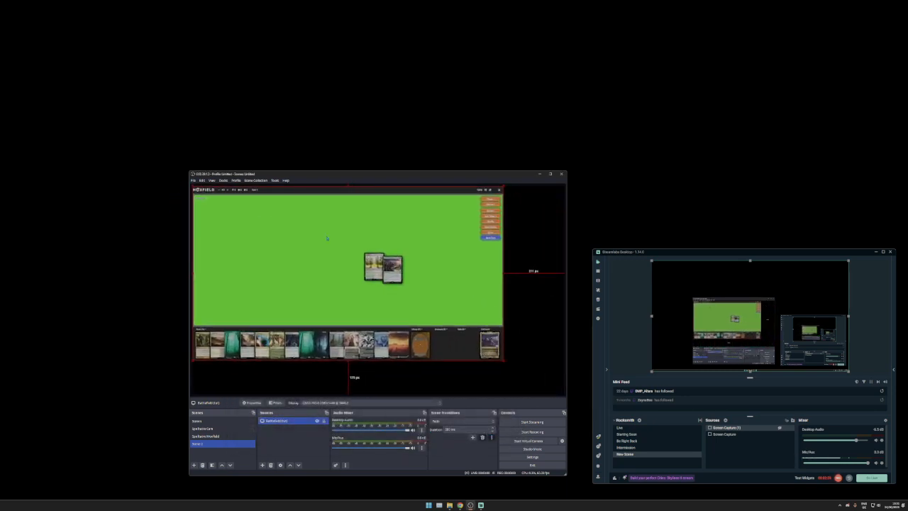
left_click_drag(503, 360, 563, 394)
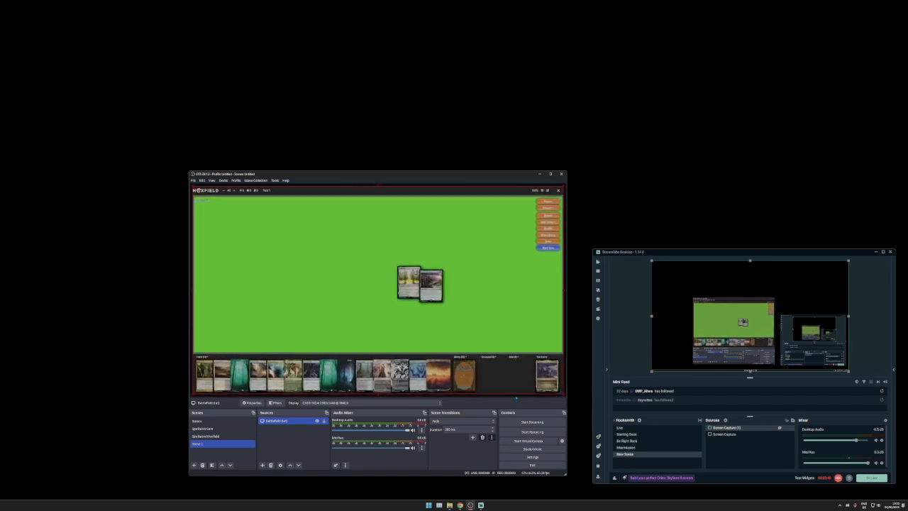
left_click(512, 397)
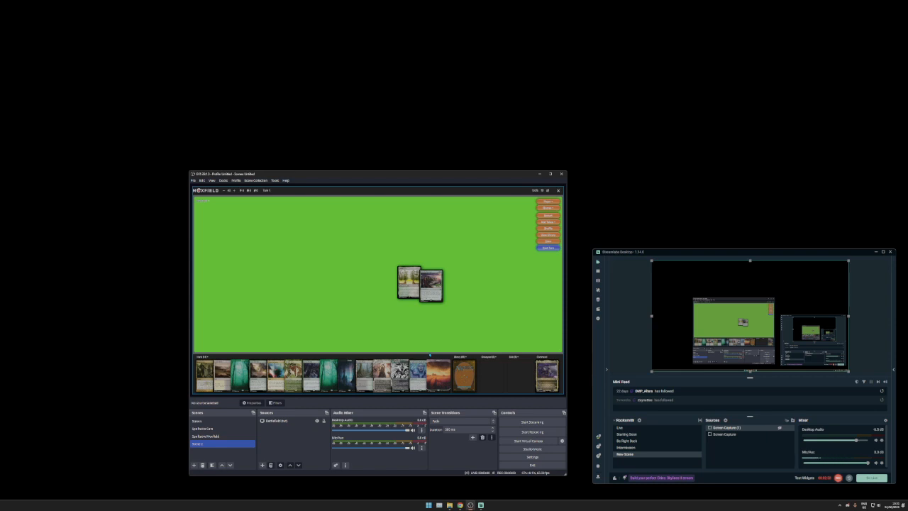
Step: Crop the battlefield capture to the green play area, trimming off the hand row, header bar, button column and left border
left_click(377, 332)
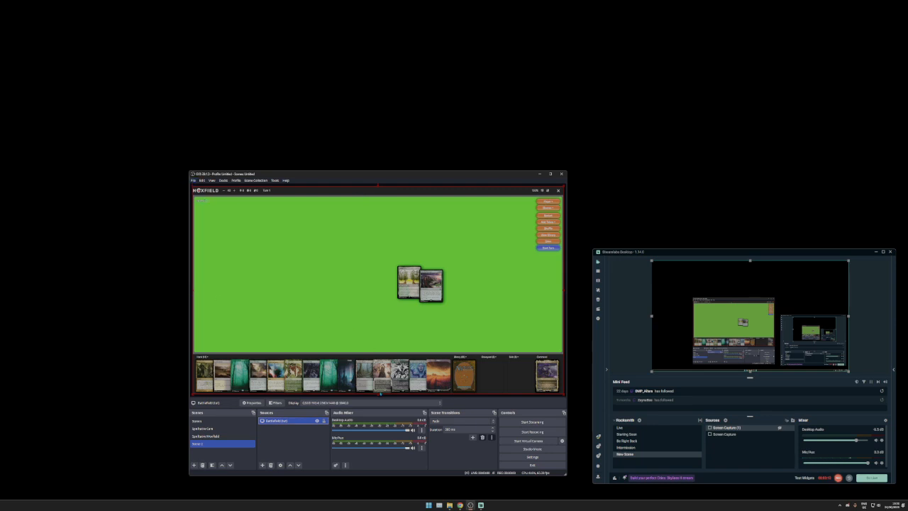
left_click_drag(377, 394, 377, 352)
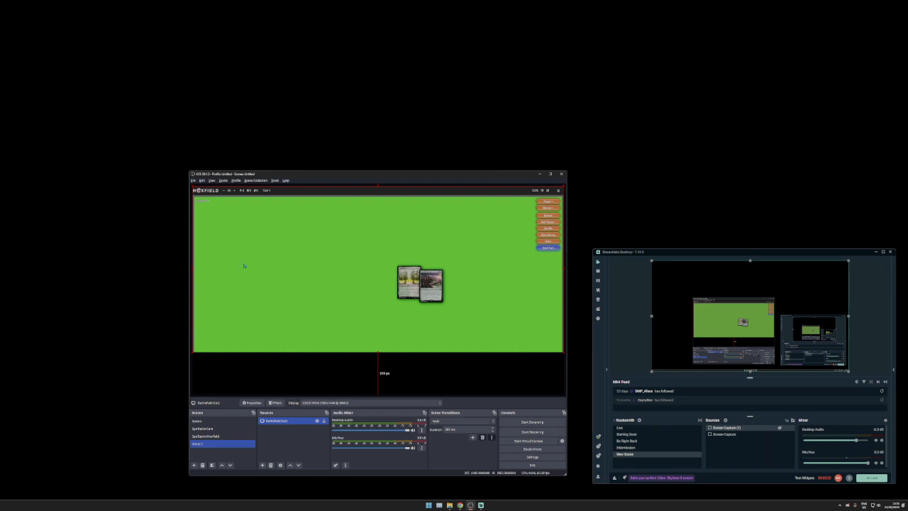
left_click_drag(378, 186, 379, 198)
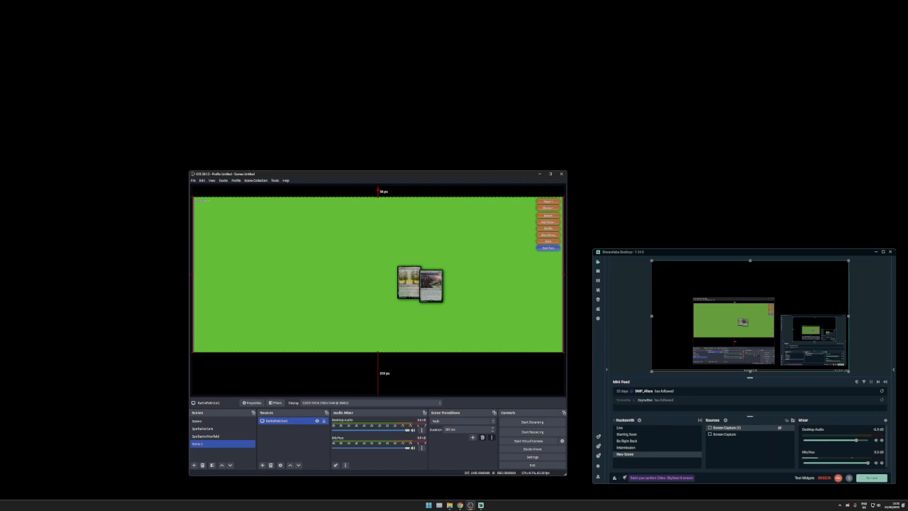
left_click_drag(563, 275, 526, 275)
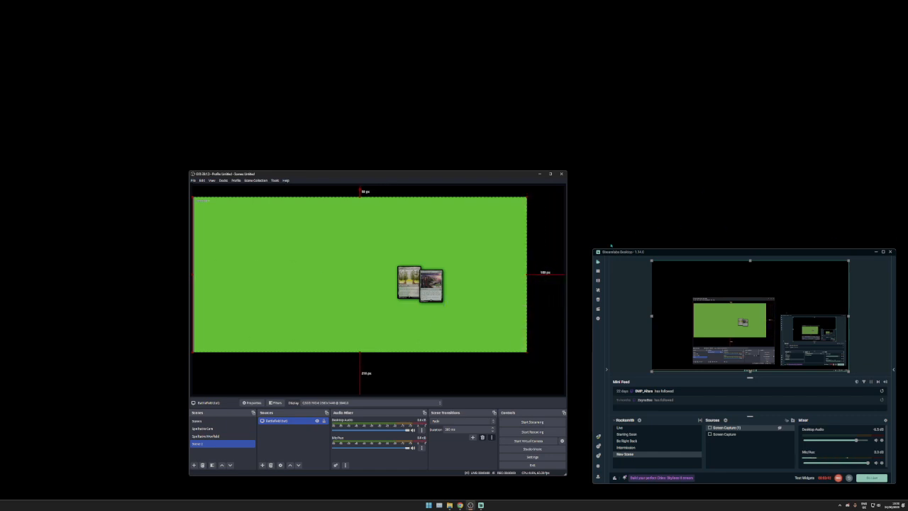
left_click_drag(526, 275, 517, 275)
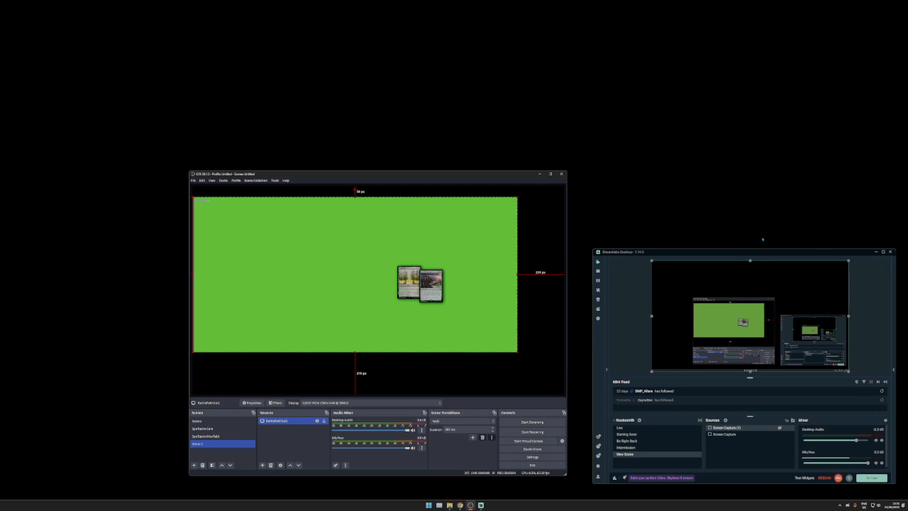
left_click_drag(517, 276, 515, 276)
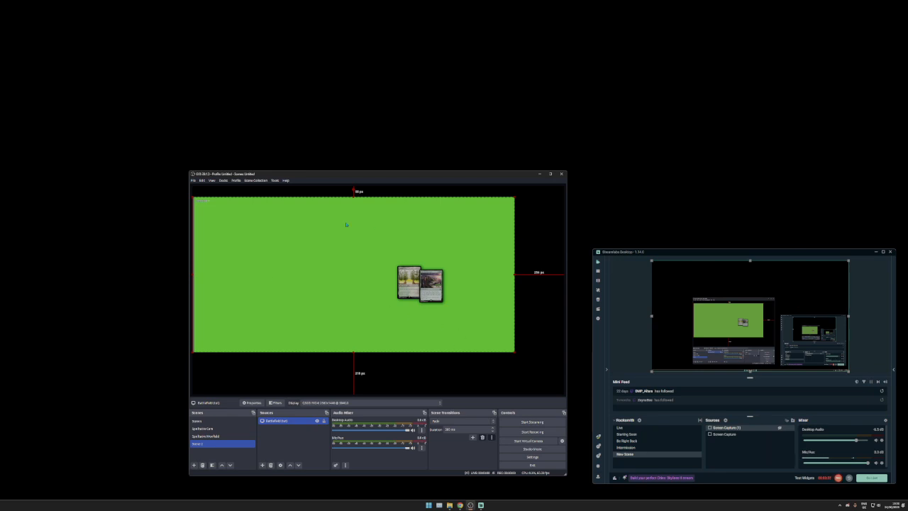
left_click_drag(191, 275, 196, 276)
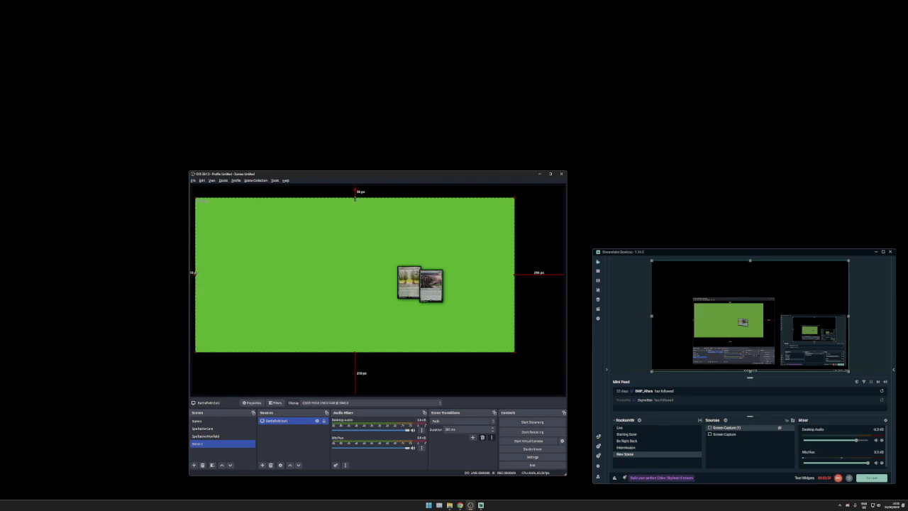
Step: Align the cropped capture with the canvas's top-left corner and enlarge it until the green area fills the canvas
left_click_drag(348, 235, 340, 219)
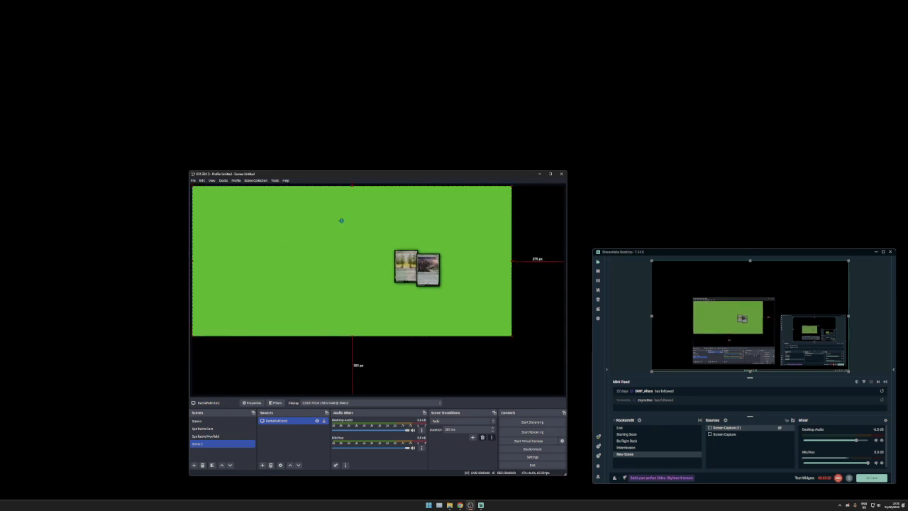
left_click_drag(510, 336, 567, 388)
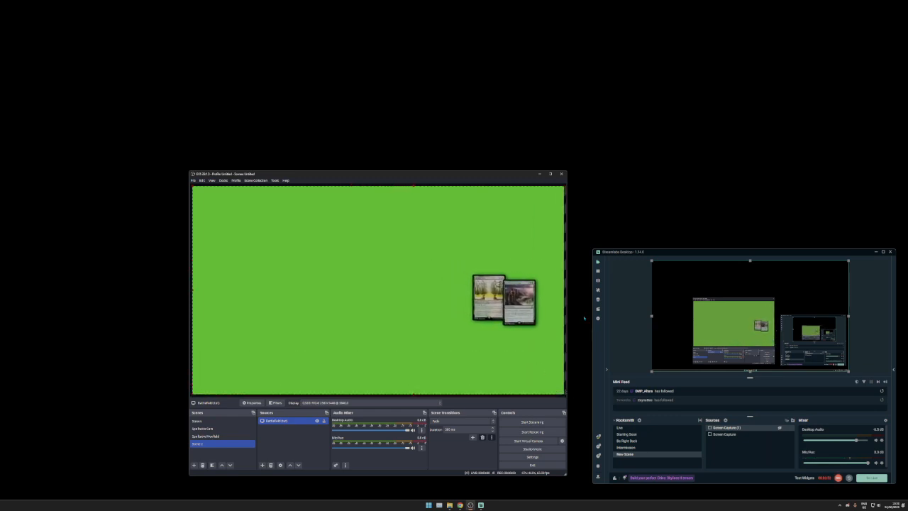
left_click(585, 232)
Step: Move the lighter land card on the Moxfield battlefield to the bottom-right corner of the captured area
left_click_drag(489, 297, 479, 367)
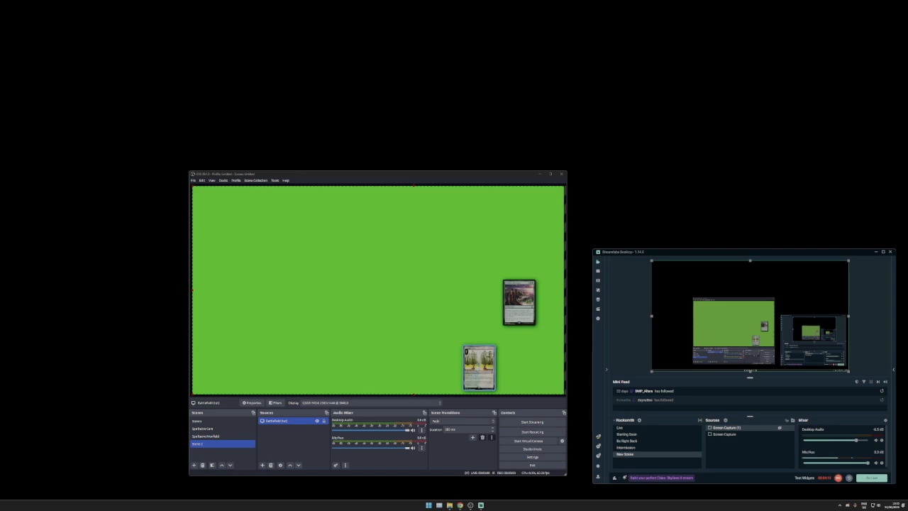
left_click_drag(479, 367, 546, 368)
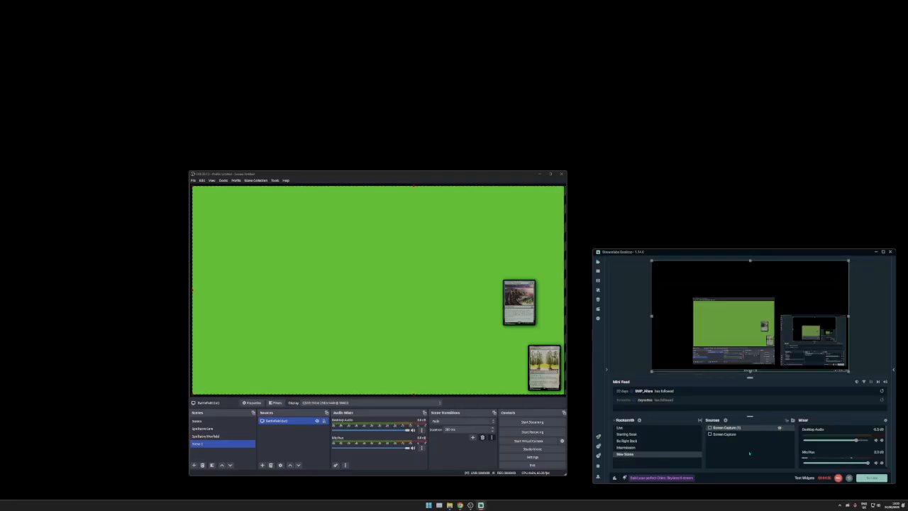
Step: Add a Chroma Key effect filter to the battlefield capture source
left_click(283, 430)
right_click(287, 421)
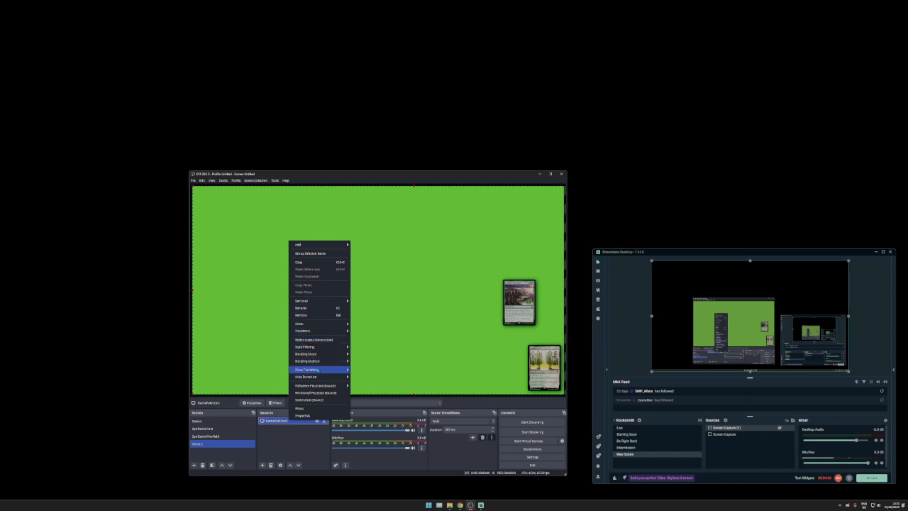
left_click(301, 408)
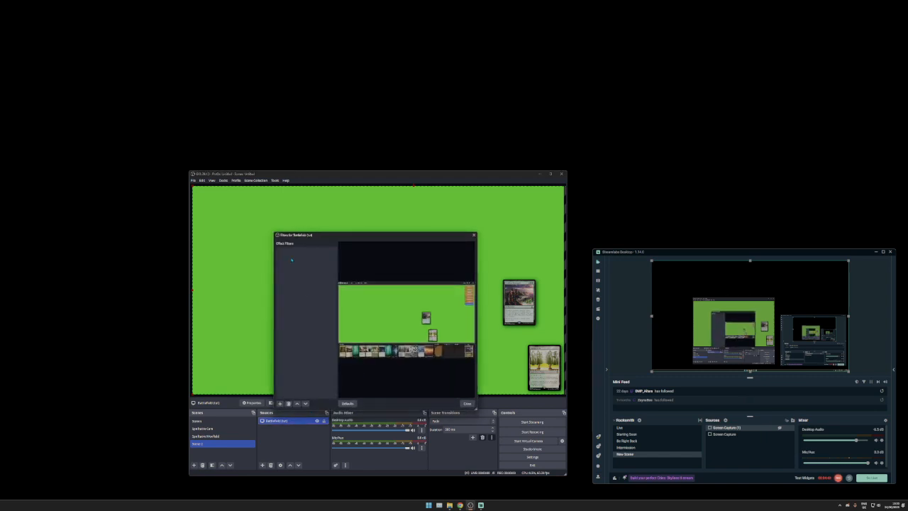
left_click(280, 403)
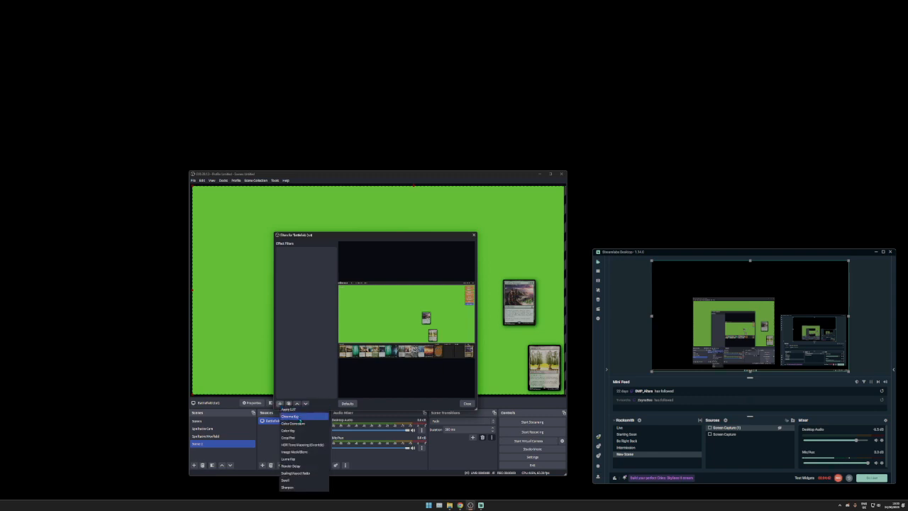
left_click(291, 416)
left_click(363, 330)
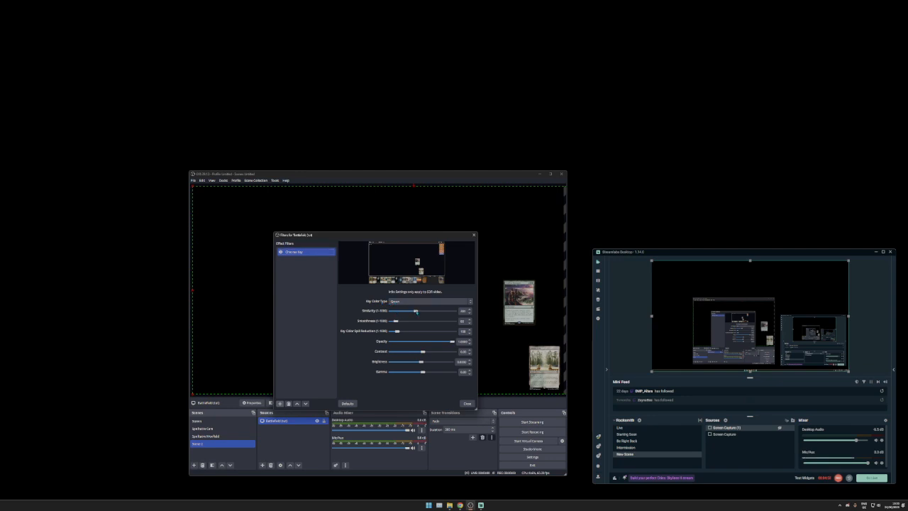
Step: Lower the Chroma Key filter's similarity and smoothness to clean up the keying around the cards
mouse_move(417, 311)
left_mouse_down()
mouse_move(404, 311)
mouse_move(414, 311)
left_mouse_up()
left_click_drag(397, 322, 415, 313)
left_click_drag(415, 313, 395, 321)
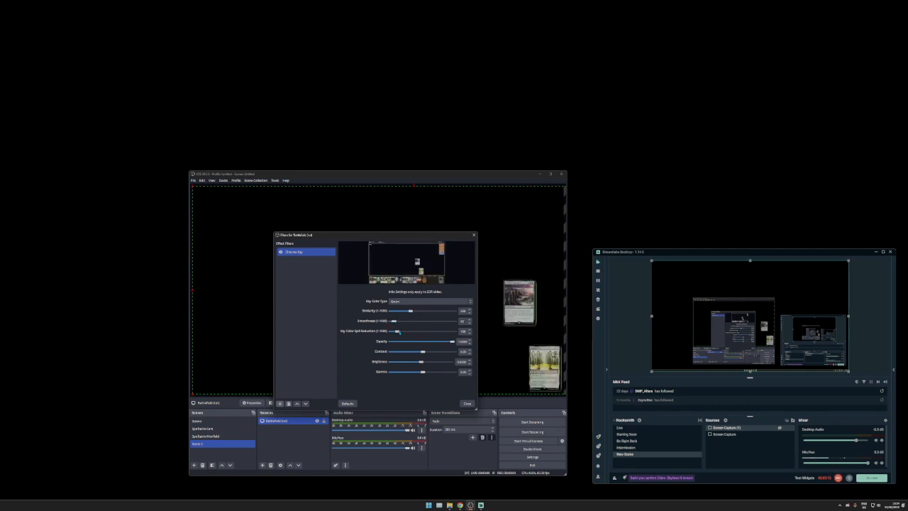
Step: Try a key color spill reduction of 1, restore the Chroma Key filter's default settings and close the filters
left_click_drag(398, 331, 409, 313)
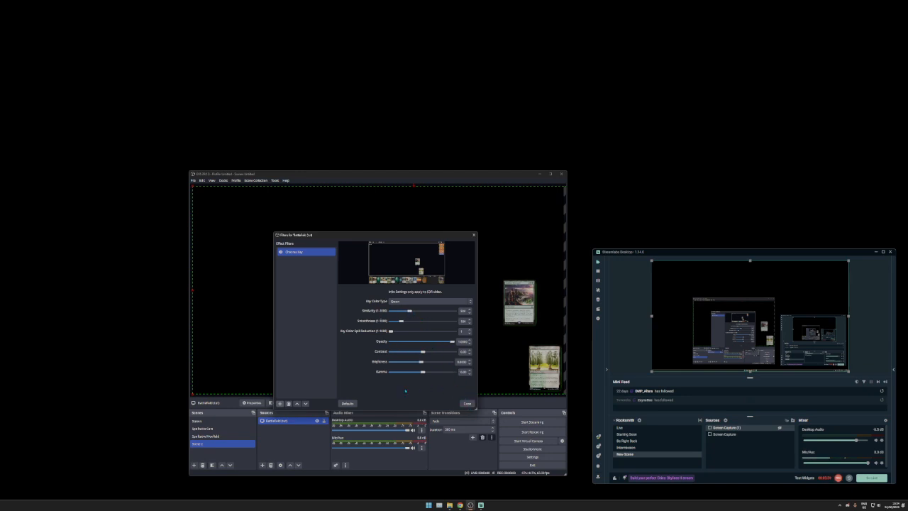
left_click(354, 404)
left_click(407, 328)
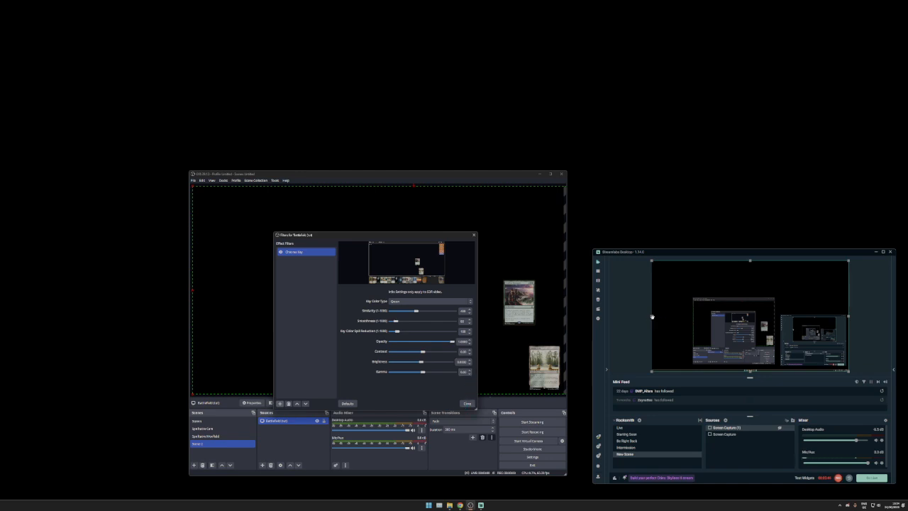
mouse_move(652, 317)
left_mouse_down()
mouse_move(614, 316)
mouse_move(653, 317)
left_mouse_up()
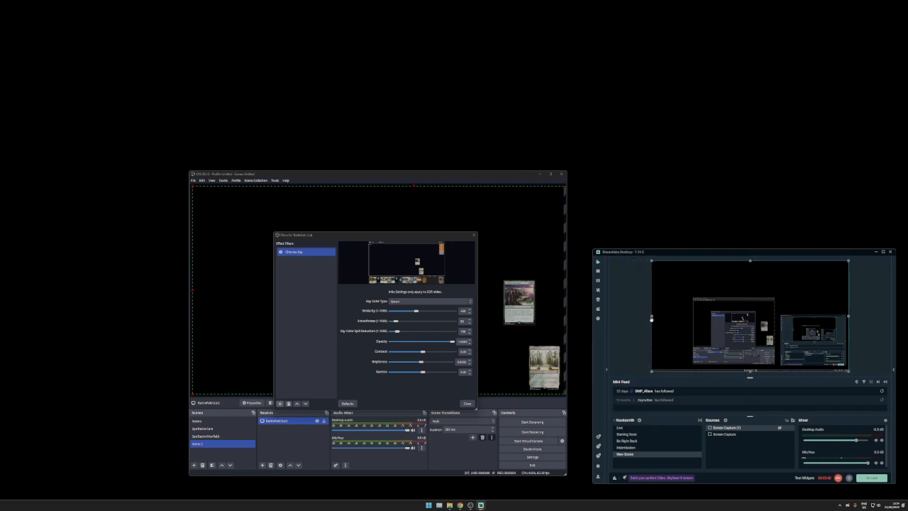
left_click(715, 435)
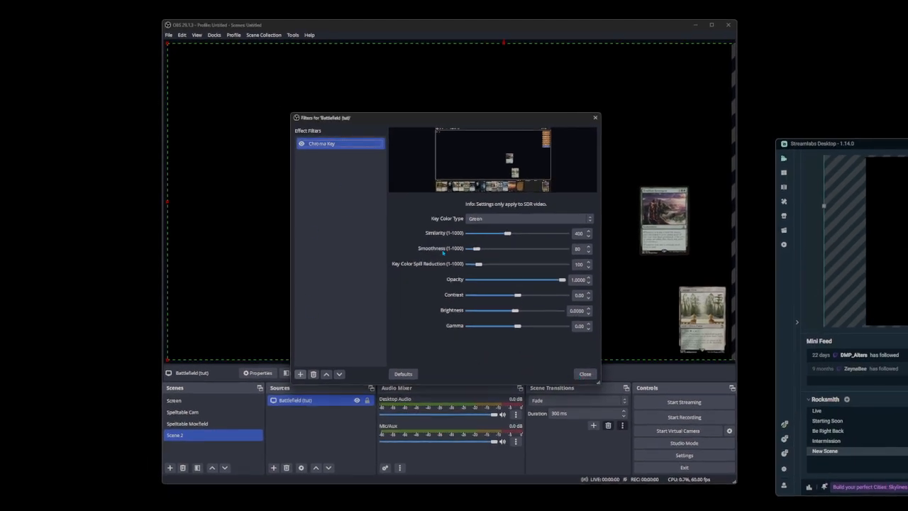
left_click(585, 373)
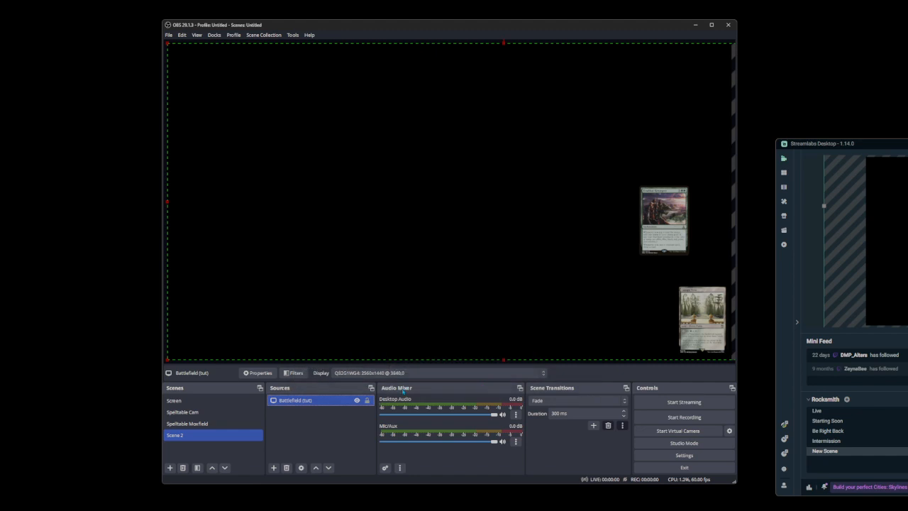
right_click(325, 402)
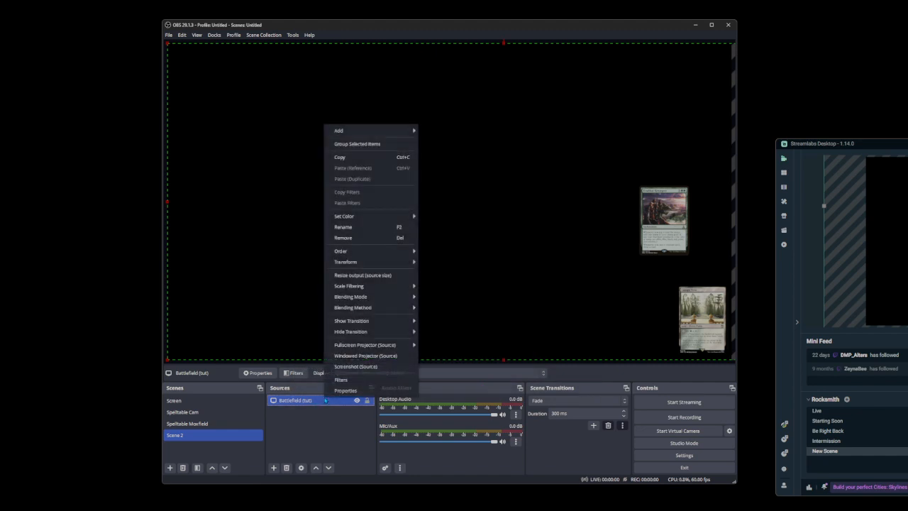
left_click(300, 427)
left_click(327, 401)
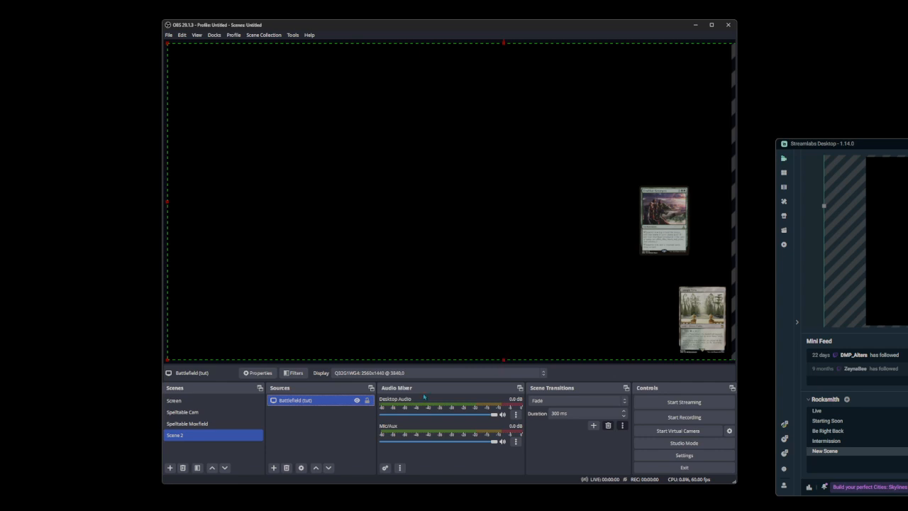
right_click(325, 401)
left_click(347, 384)
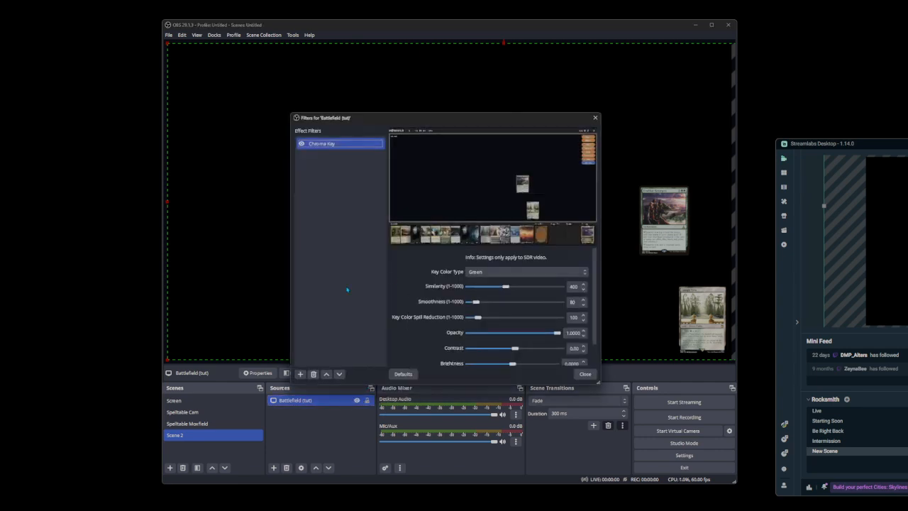
left_click(300, 374)
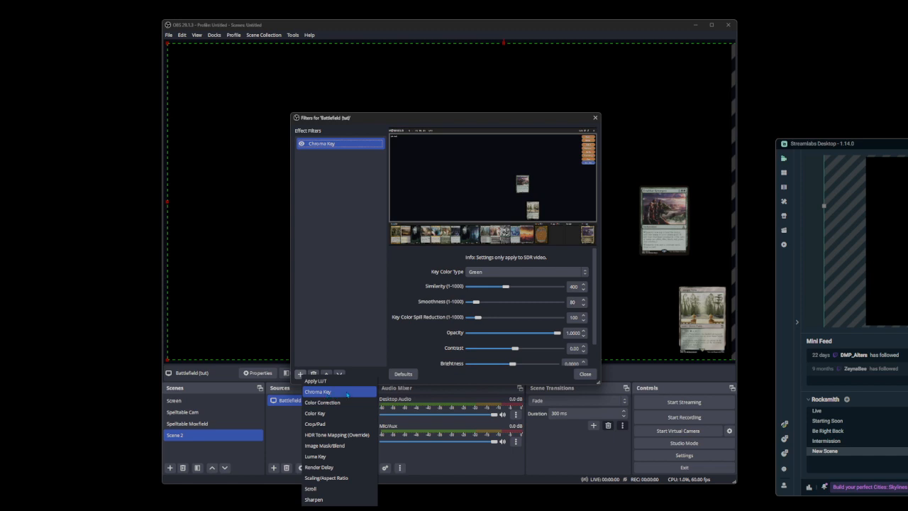
left_click(348, 394)
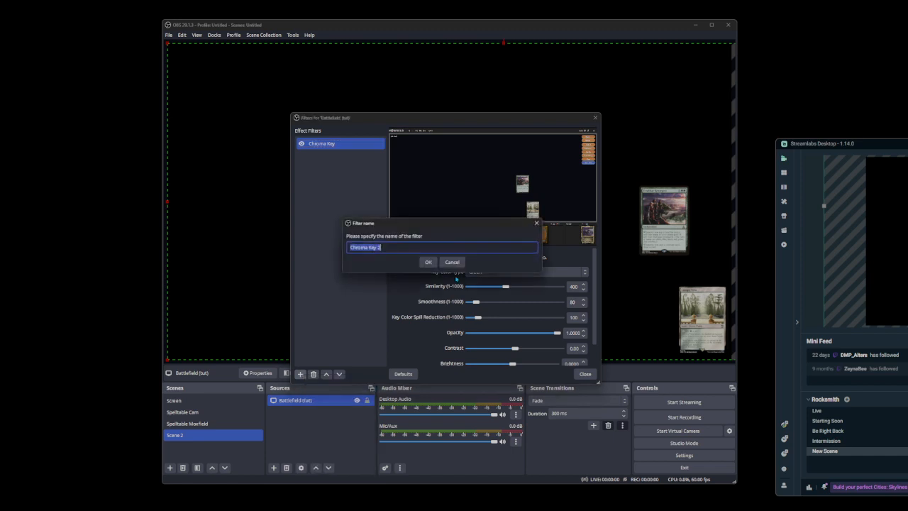
left_click(452, 261)
left_click(585, 374)
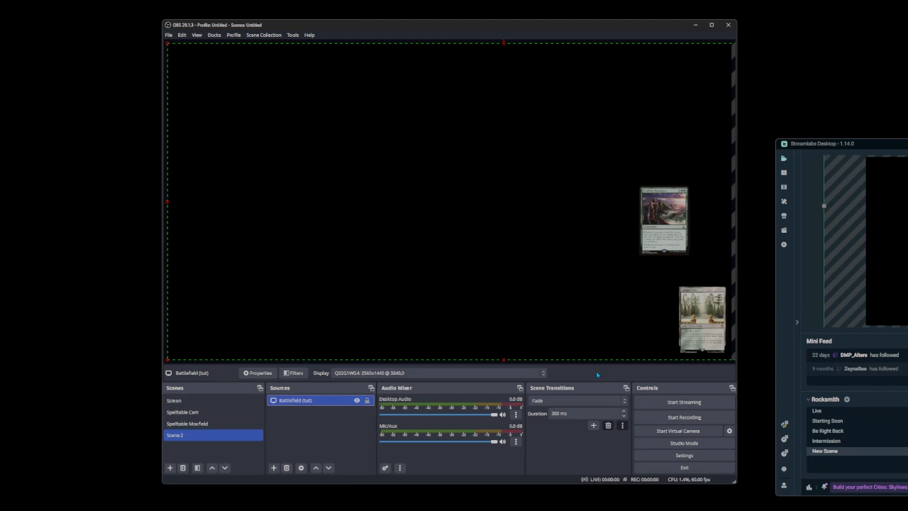
Step: Add a new image source and try to find a background file for it in the SpellTable Mox BGs folder on Storage (F:)
left_click(329, 417)
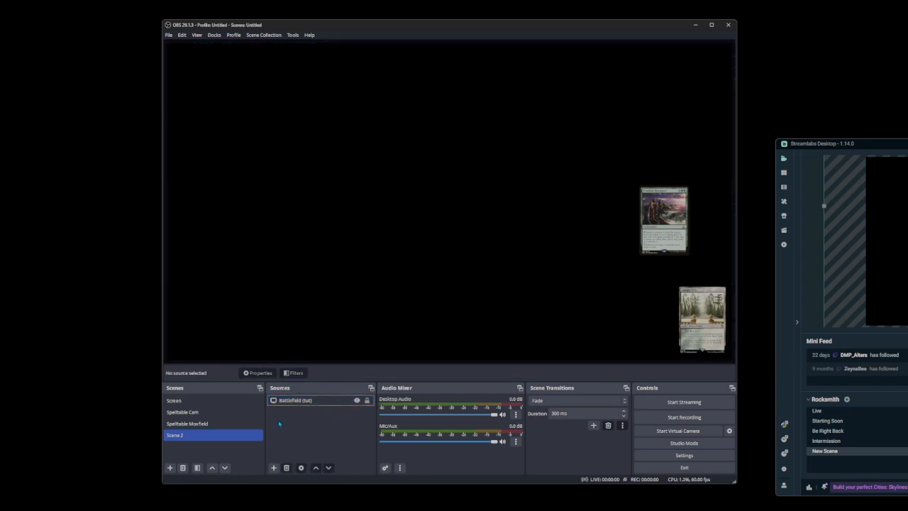
left_click(273, 467)
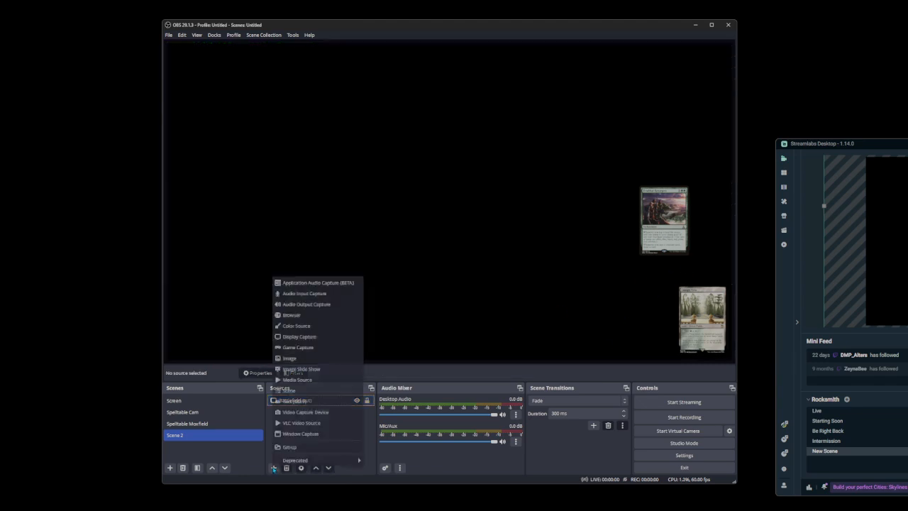
left_click(319, 360)
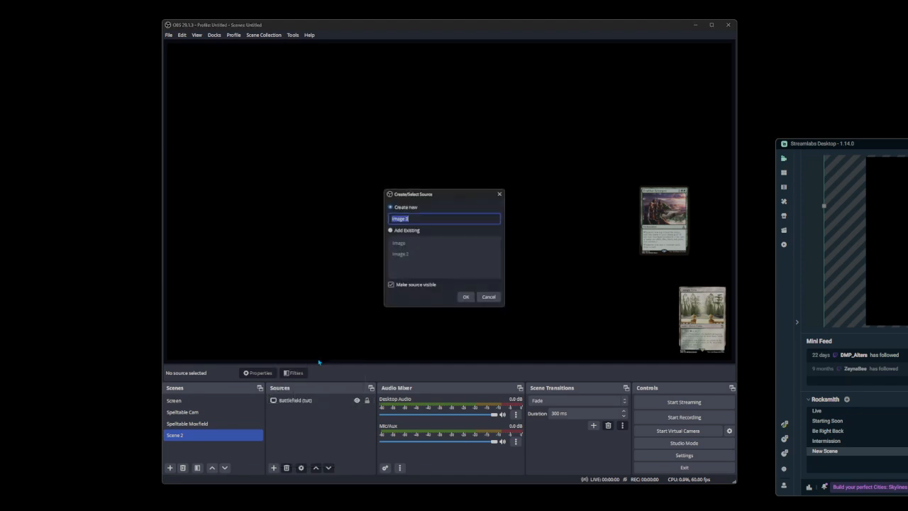
left_click(468, 300)
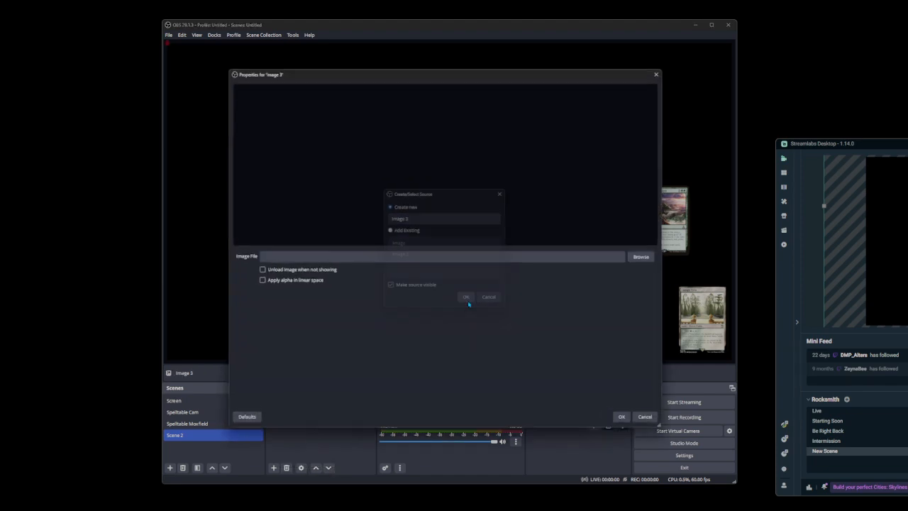
left_click(644, 257)
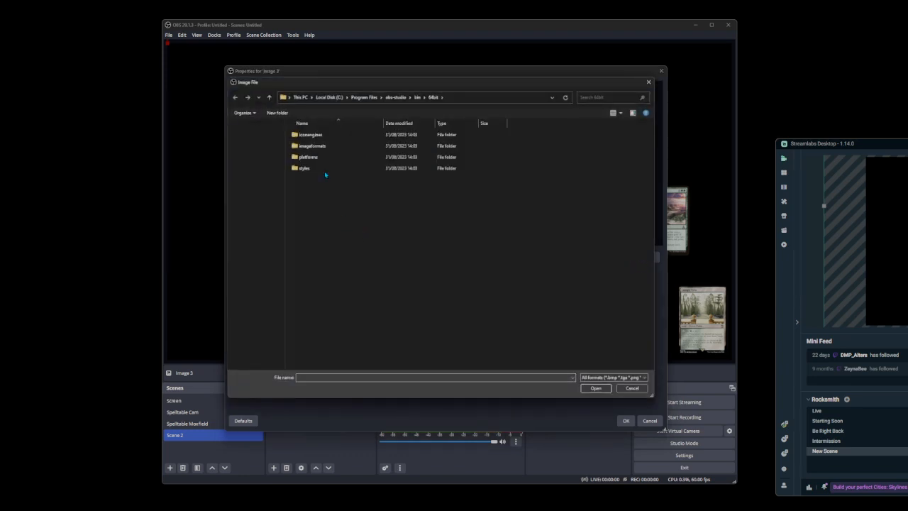
left_click(300, 97)
double_click(333, 160)
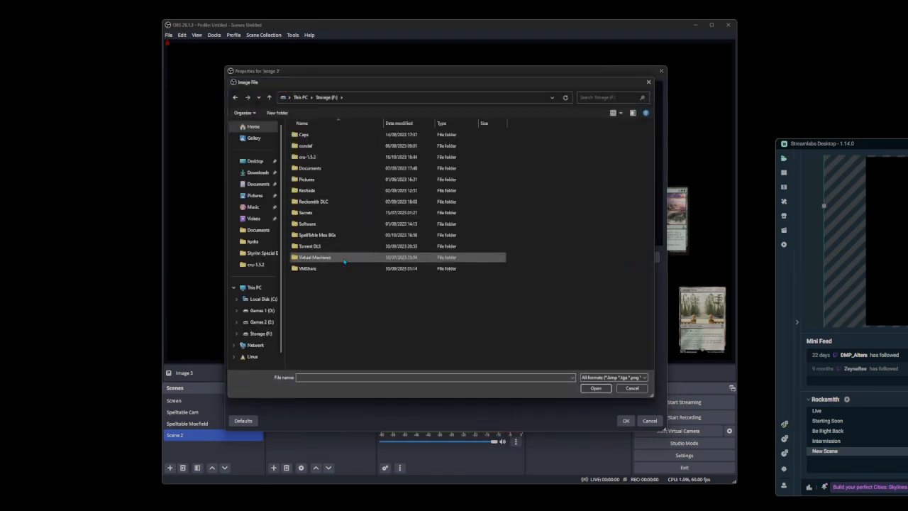
double_click(334, 235)
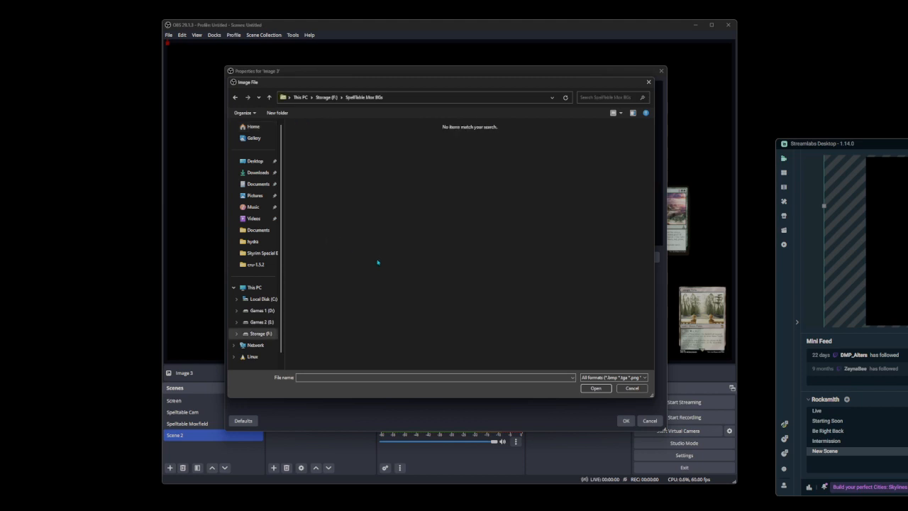
left_click(611, 376)
left_click(614, 432)
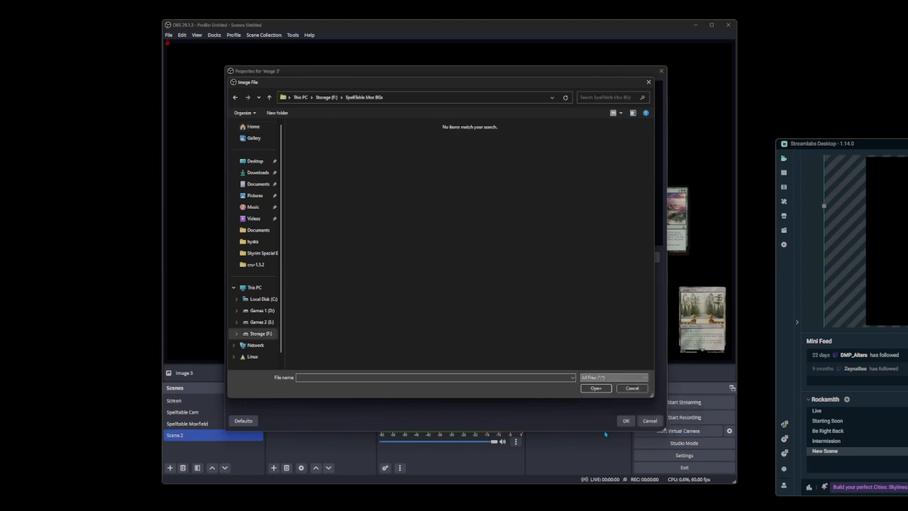
left_click(632, 388)
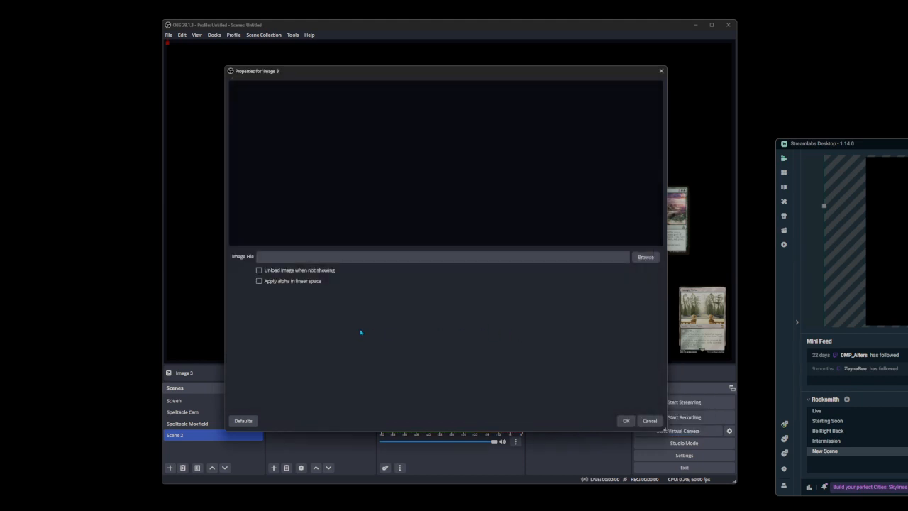
key("Escape")
Step: Remove the empty image source from the scene
right_click(288, 402)
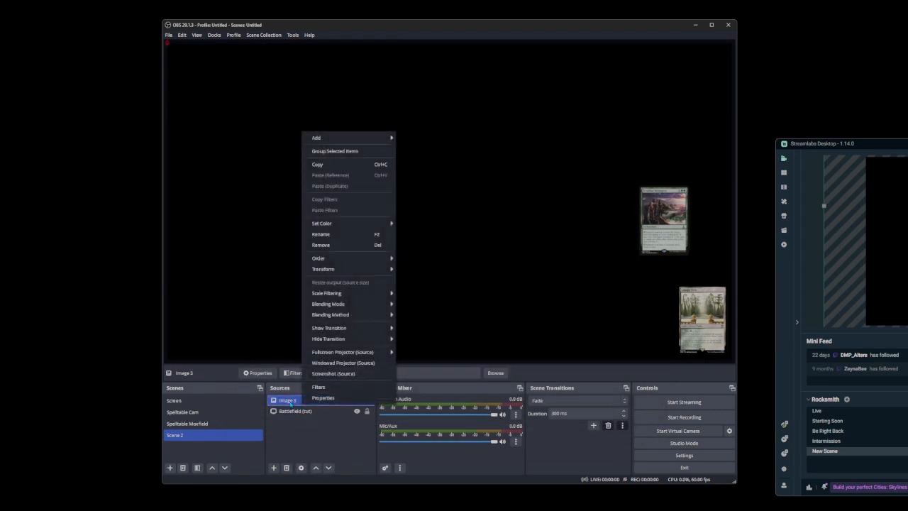
left_click(288, 402)
left_click(287, 468)
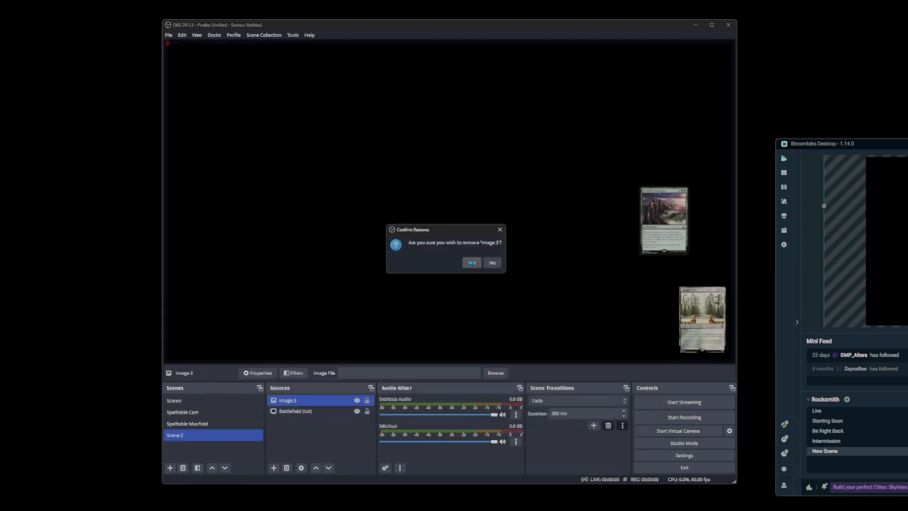
left_click(471, 262)
Step: Add a looping media source that plays rakdos-lord-of-riots-magic-the-gathering-moewalls-com.mp4 from the SpellTable Mox BGs folder
left_click(274, 468)
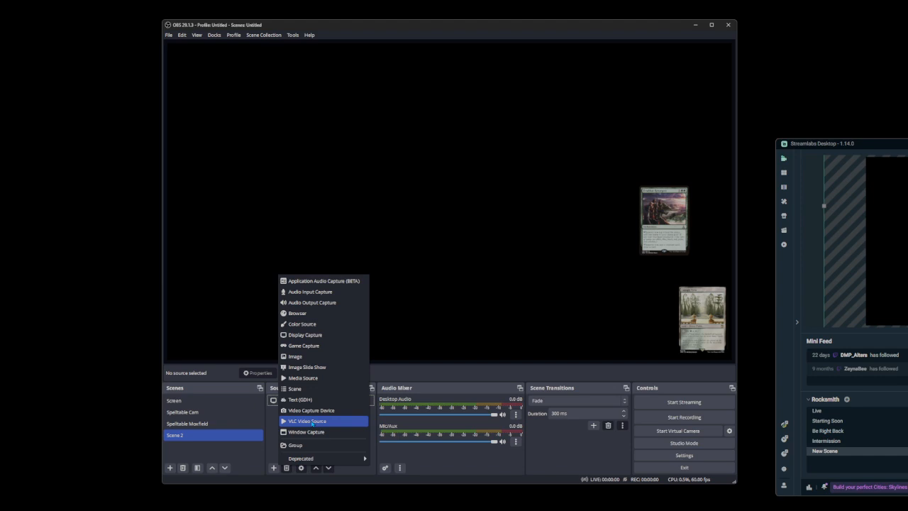
left_click(303, 377)
left_click(468, 299)
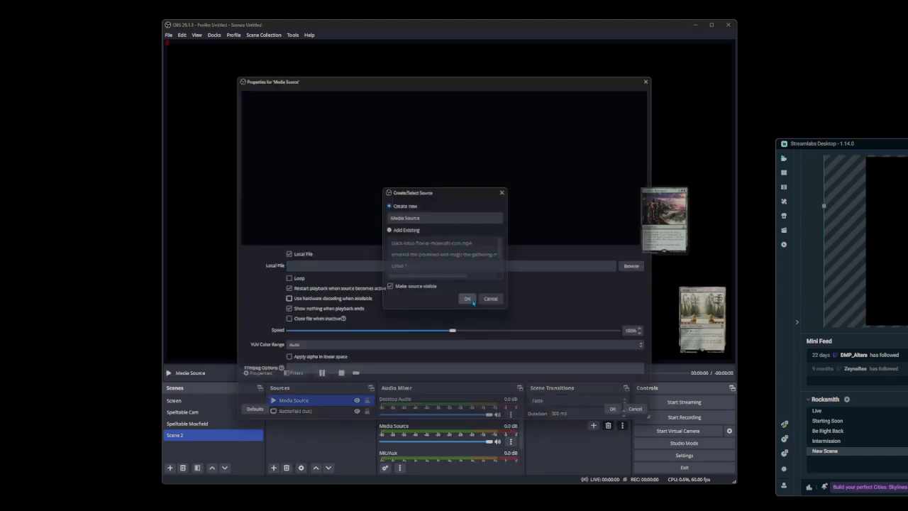
left_click(642, 268)
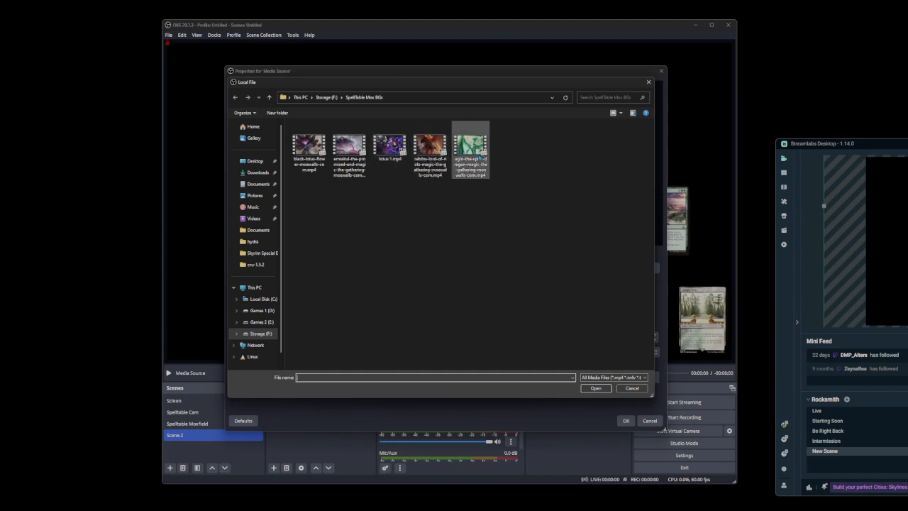
double_click(430, 148)
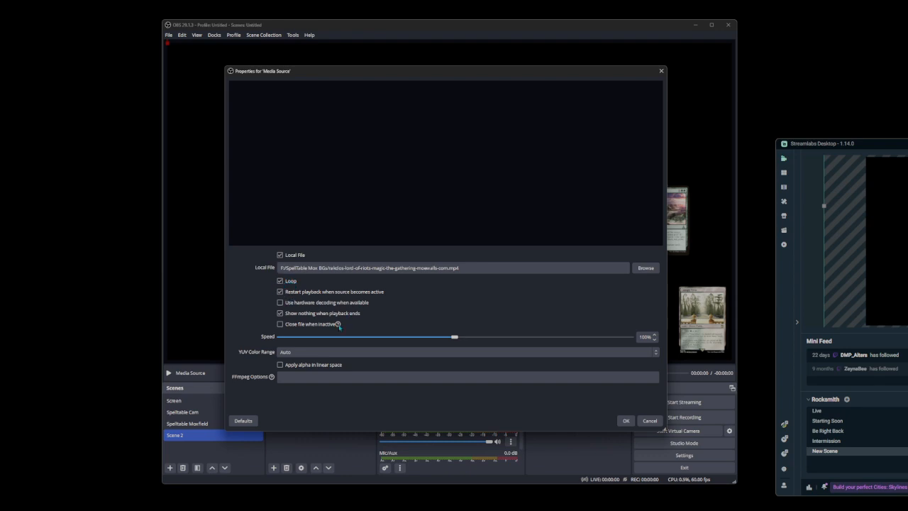
left_click(626, 421)
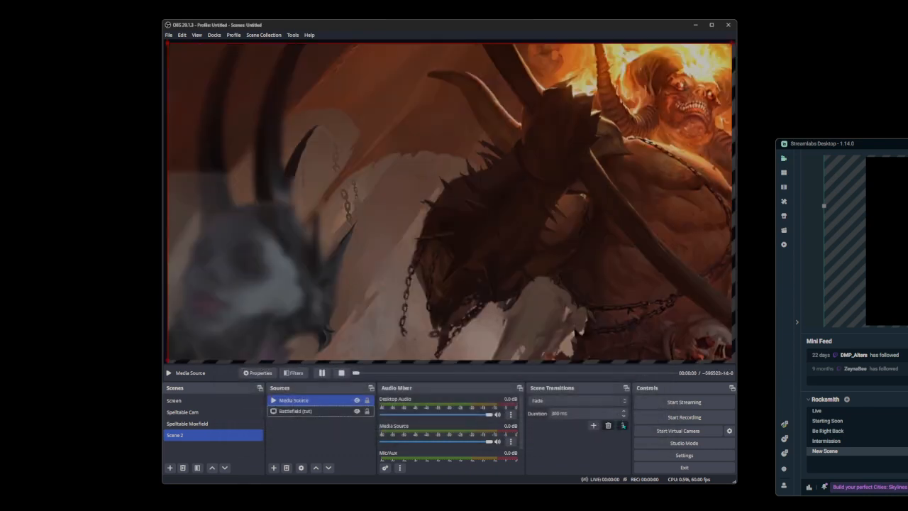
Step: Scale and position the background video so that it fills the whole canvas
left_click_drag(168, 43, 396, 164)
left_click_drag(519, 226, 308, 106)
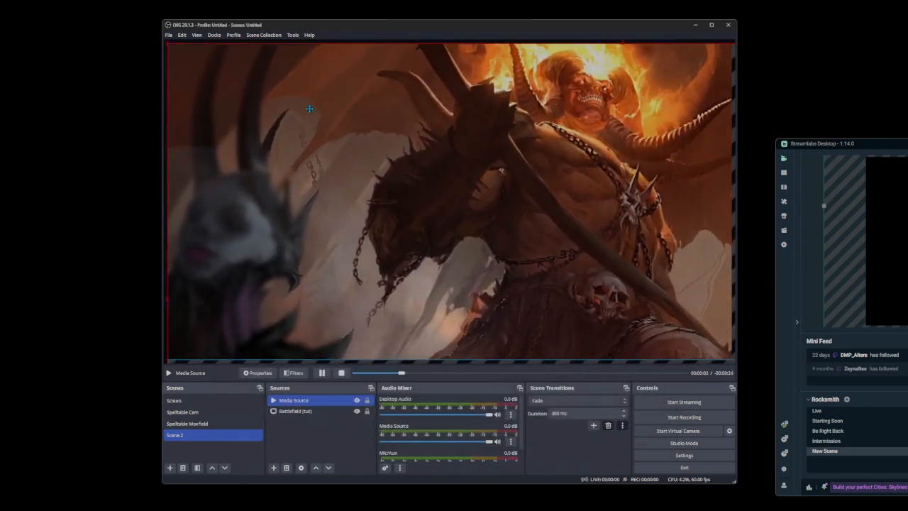
left_click_drag(196, 62, 285, 102)
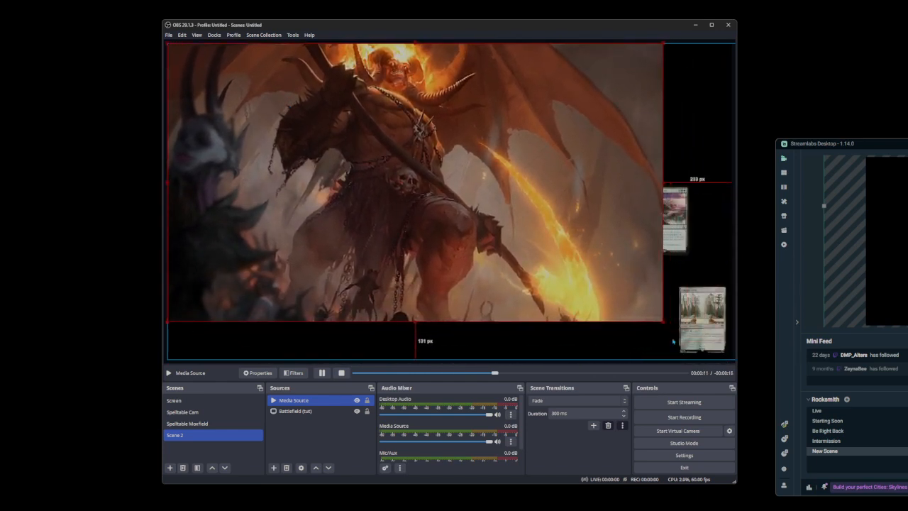
left_click_drag(660, 325, 737, 367)
Step: Move the media source below the Battlefield (tut) capture in the source order
left_click(306, 428)
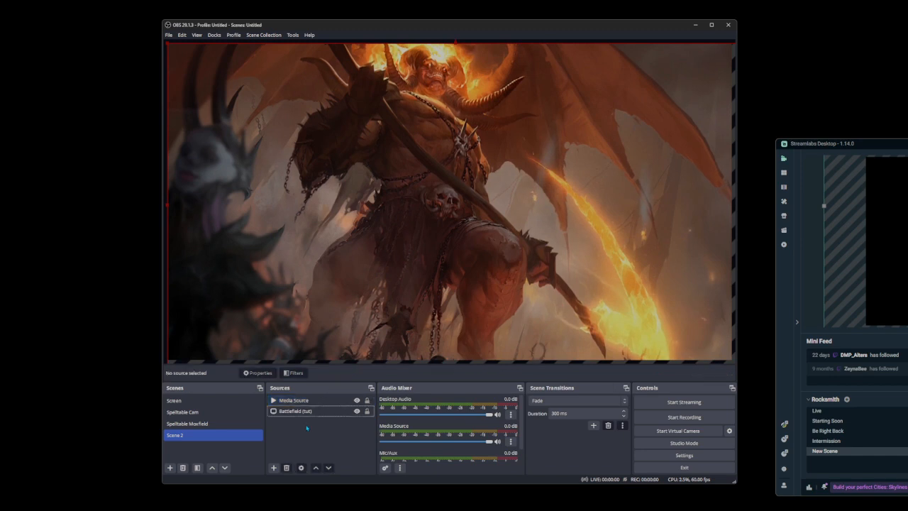
mouse_move(304, 401)
left_mouse_down()
mouse_move(295, 422)
mouse_move(304, 419)
left_mouse_up()
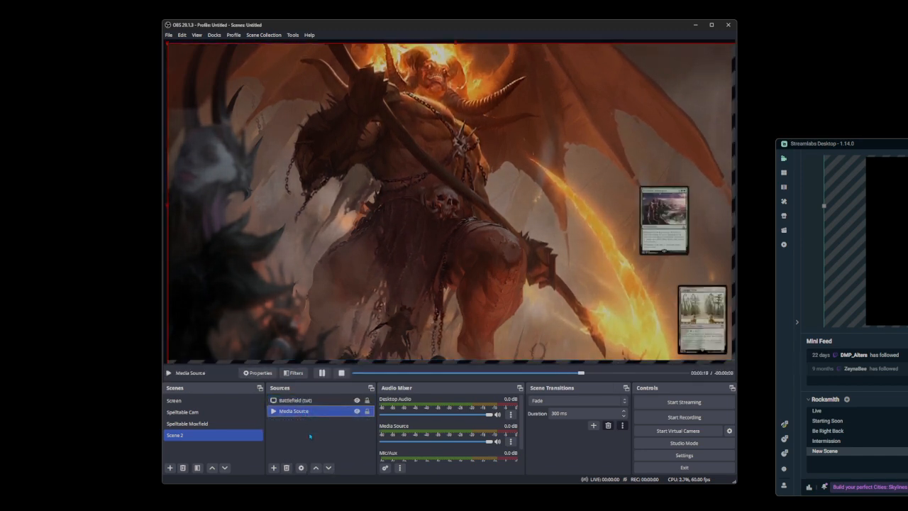
left_click(311, 435)
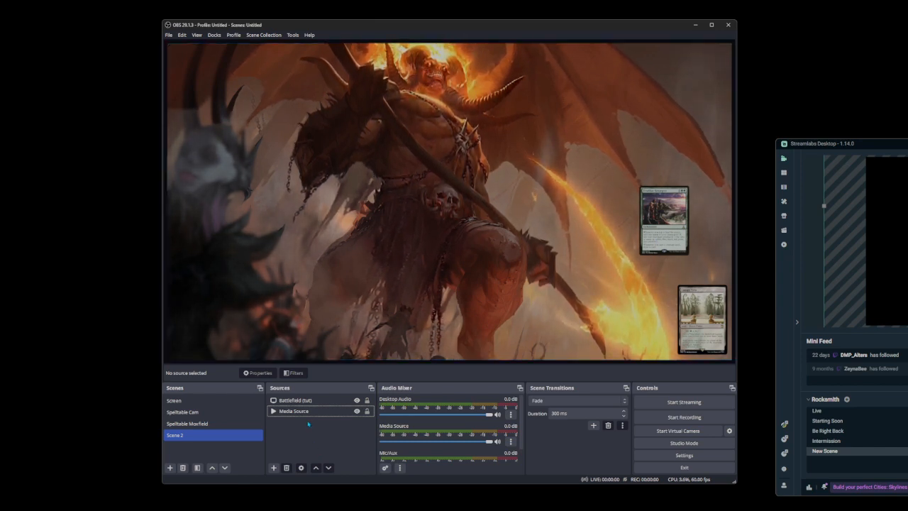
Step: Add a display capture source named Lib/GY/Ex that captures the 2560x1440 display showing Moxfield
left_click(274, 469)
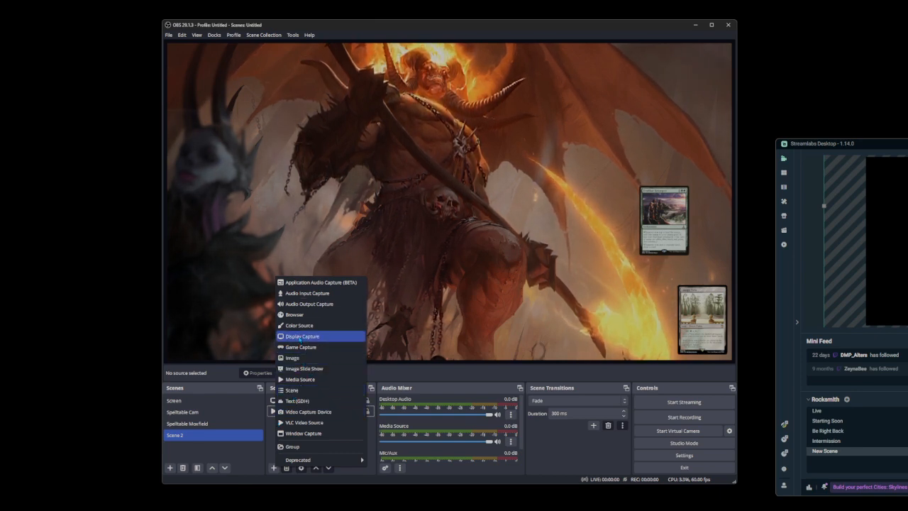
left_click(300, 337)
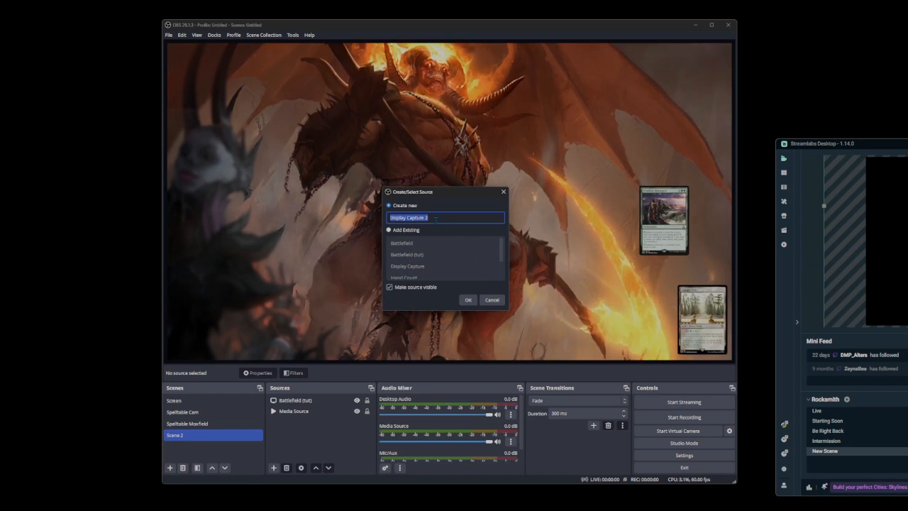
type("G")
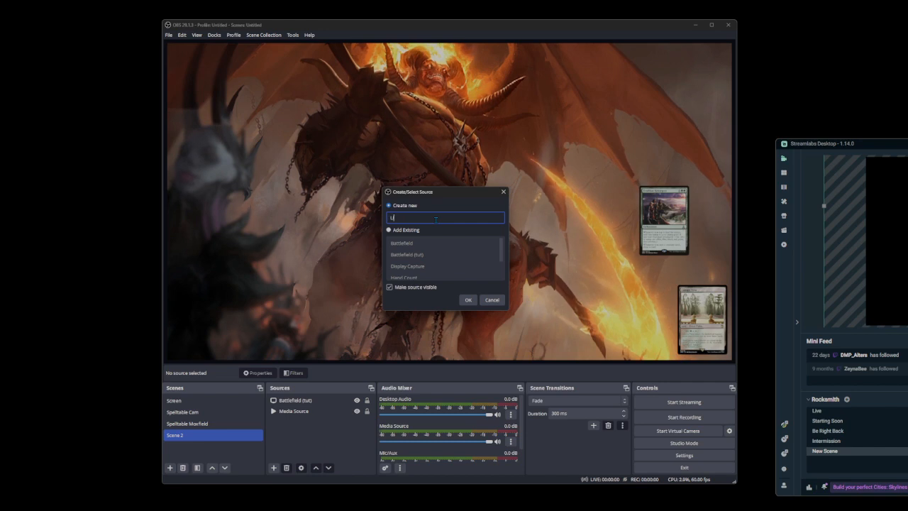
type("ib/GIY")
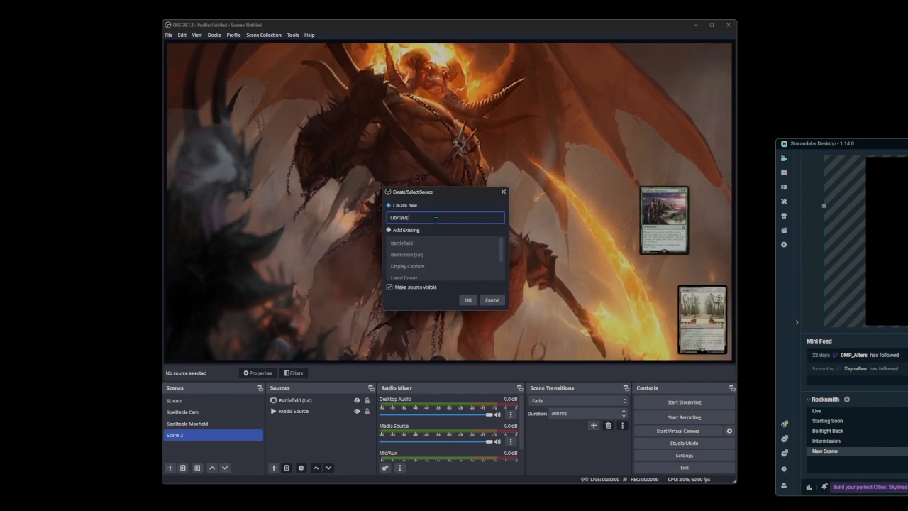
left_click(469, 299)
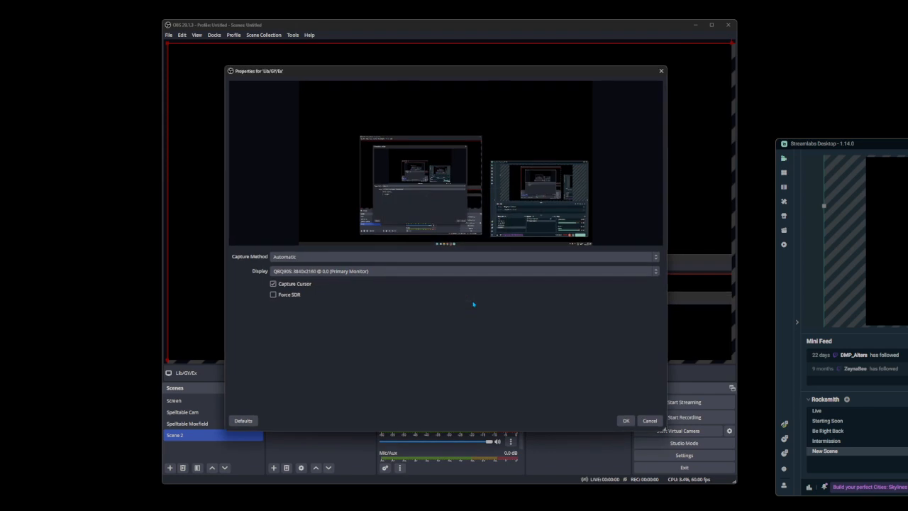
left_click(332, 272)
left_click(405, 289)
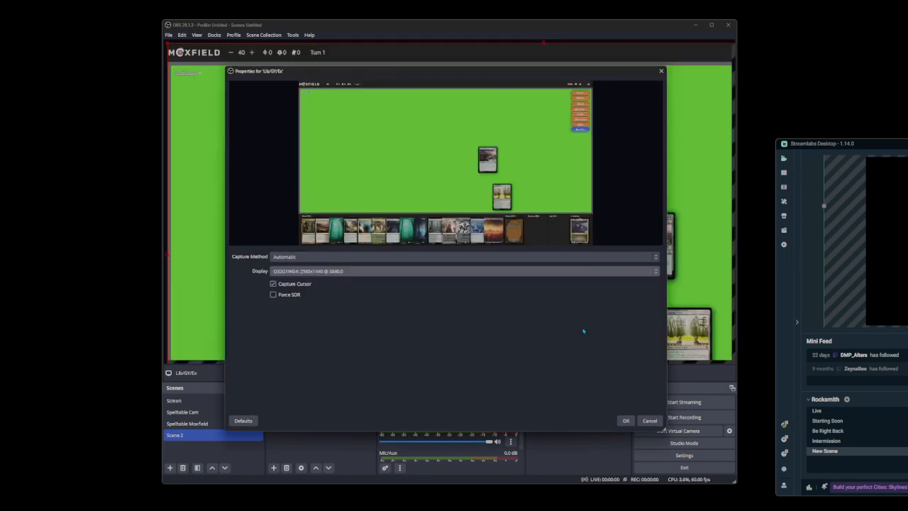
left_click(622, 420)
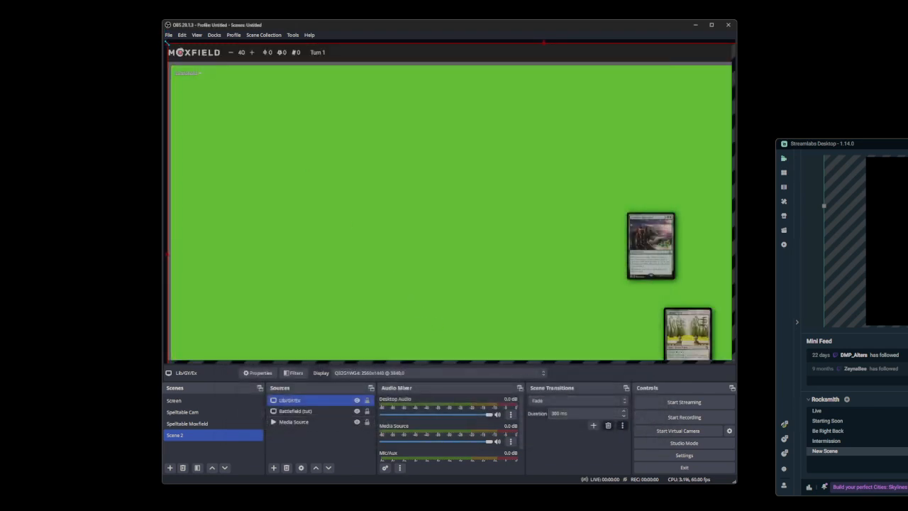
Step: Scale down the Lib/GY/Ex capture and crop it to only the library, graveyard and exile zones
left_click_drag(168, 44, 329, 156)
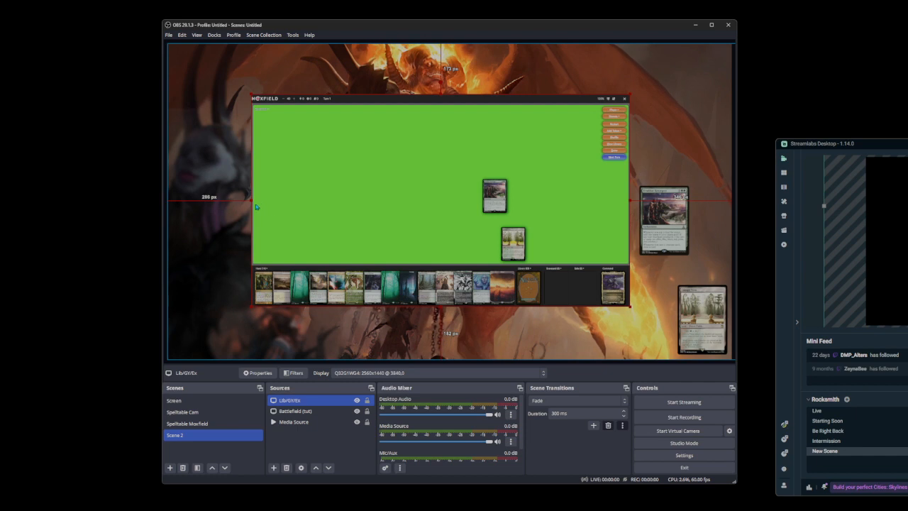
left_click_drag(252, 200, 516, 230)
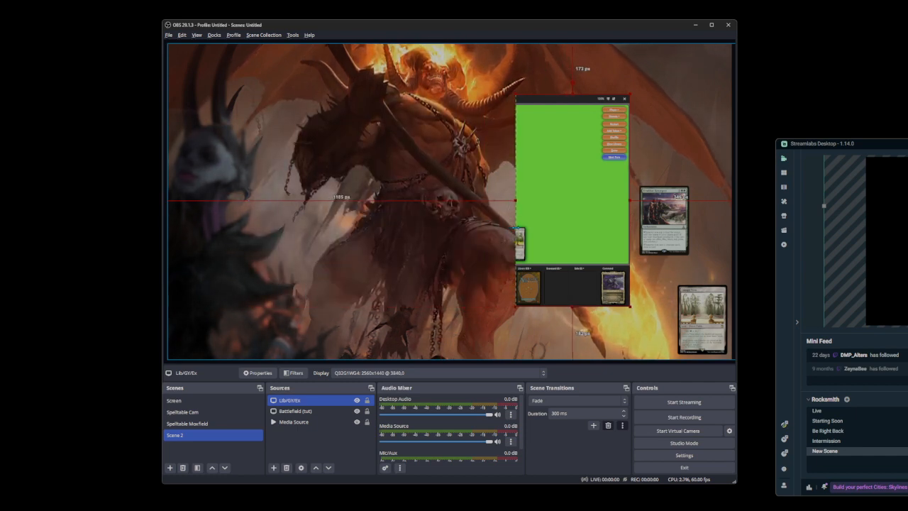
left_click_drag(571, 100, 576, 266)
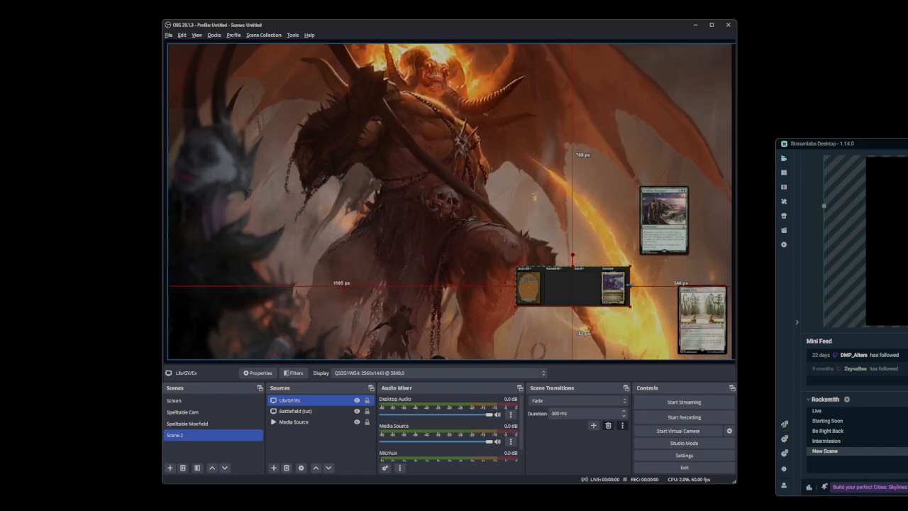
left_click_drag(630, 286, 598, 288)
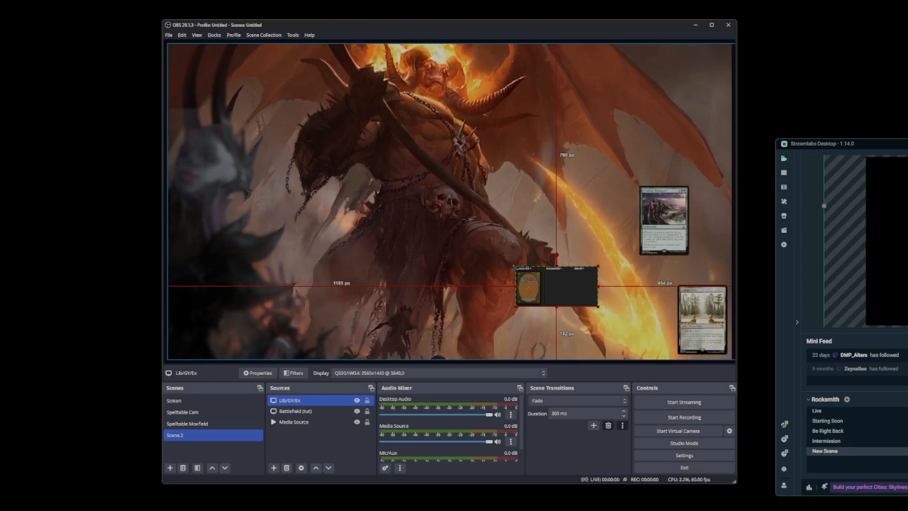
Step: Enlarge the cropped Lib/GY/Ex capture, trim its upper and lower edges, and place it in the canvas's lower-left corner
left_click_drag(516, 267, 272, 309)
left_click_drag(257, 360, 257, 357)
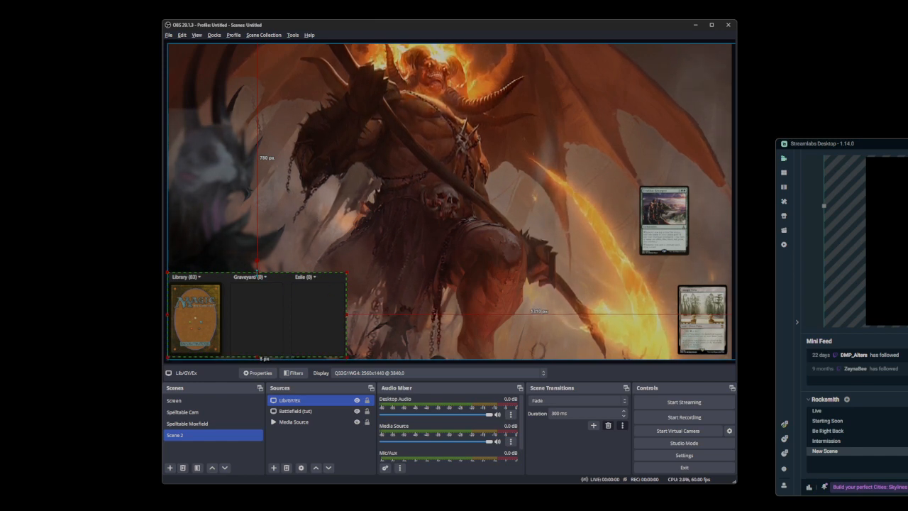
left_click_drag(257, 271, 256, 274)
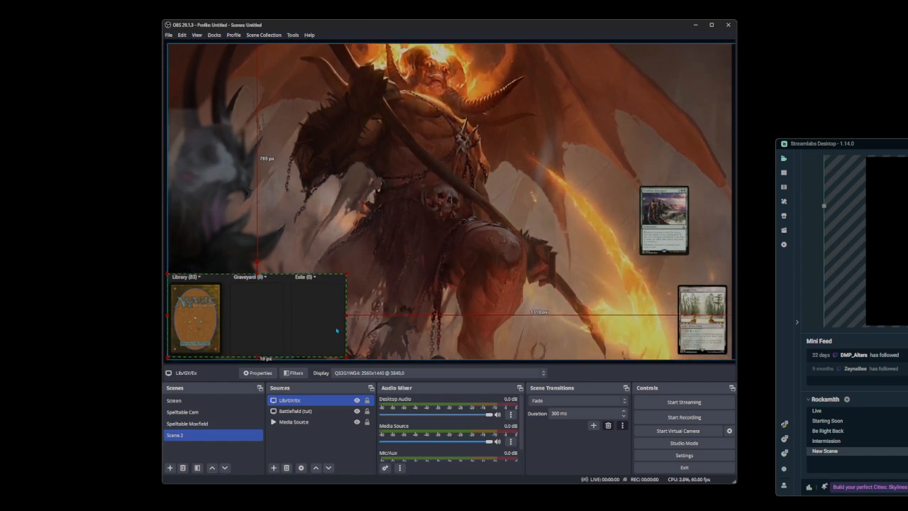
left_click(522, 352)
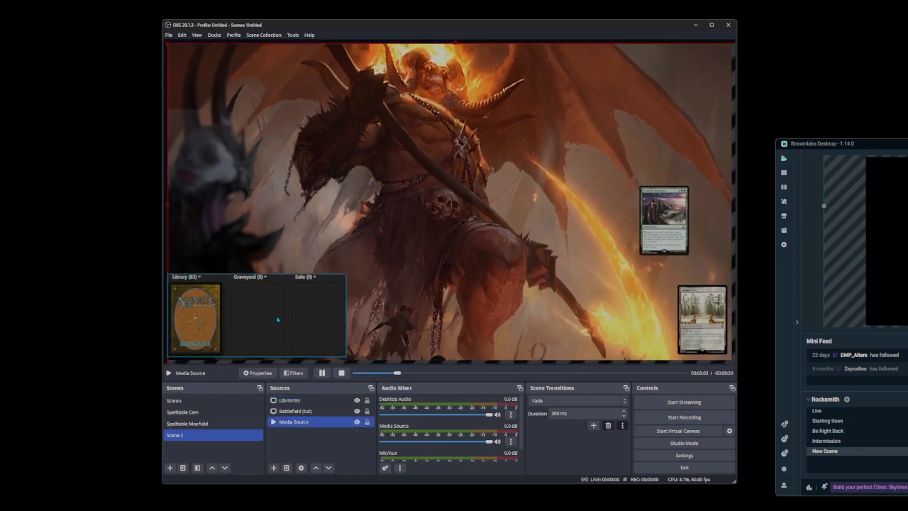
left_click_drag(278, 318, 261, 316)
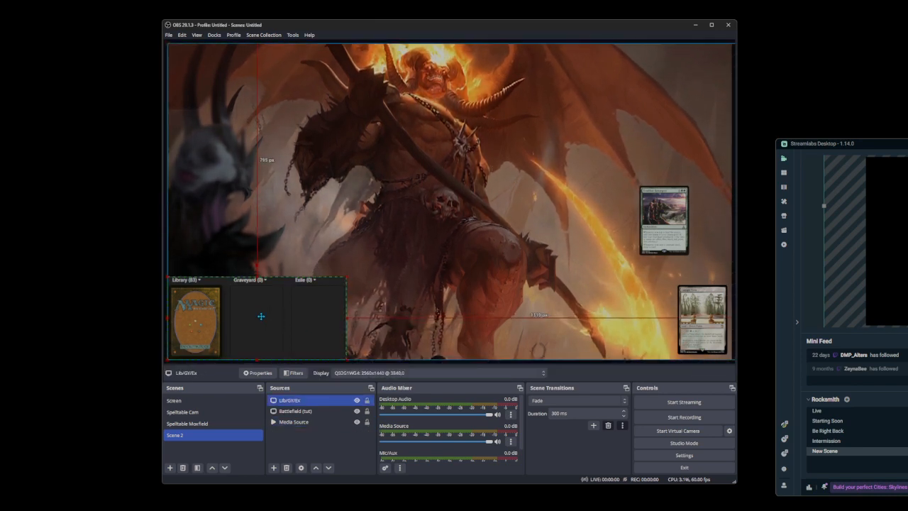
left_click(414, 364)
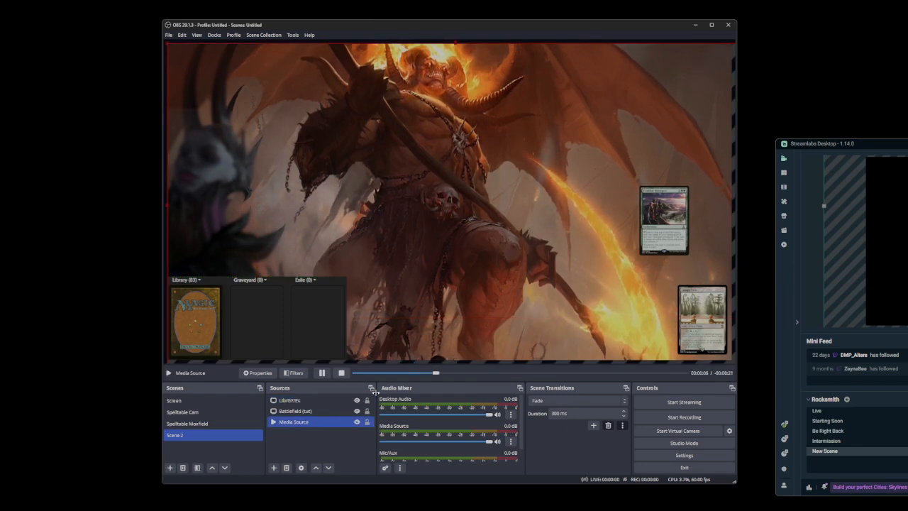
left_click(307, 426, "ctrl")
Step: Add a display capture source named Hand Size that captures the 2560x1440 display showing Moxfield
left_click(273, 468)
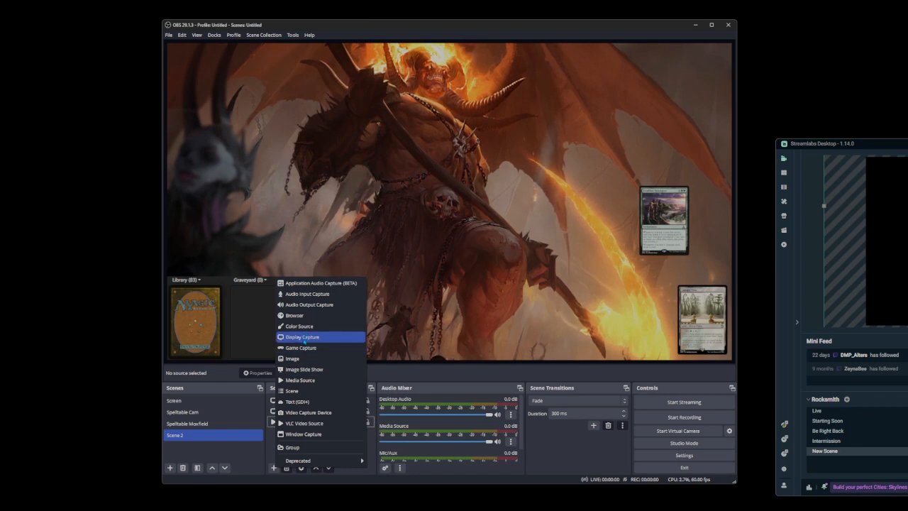
left_click(362, 337)
type("Hand Size")
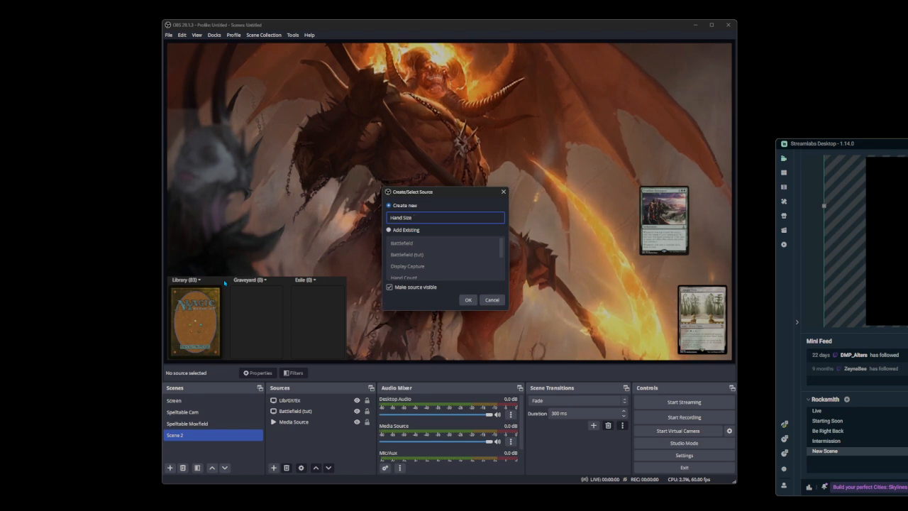
left_click(469, 300)
left_click(320, 271)
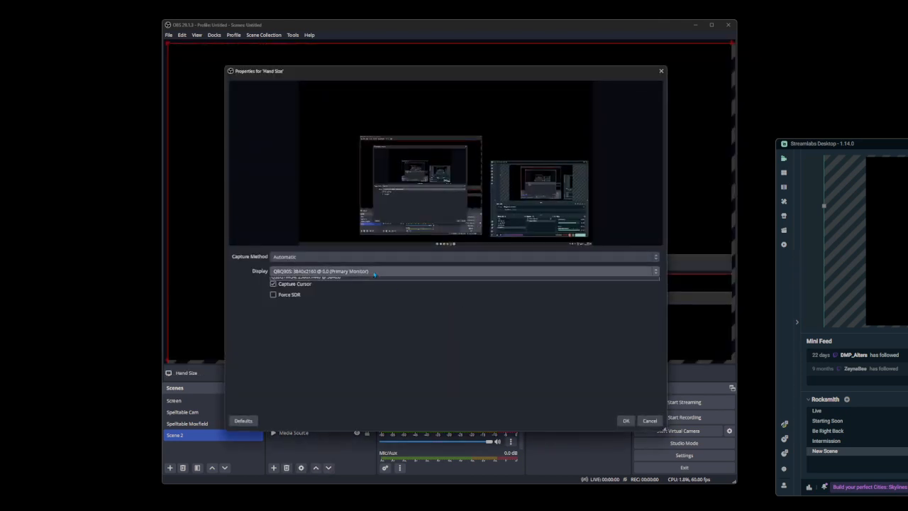
left_click(319, 287)
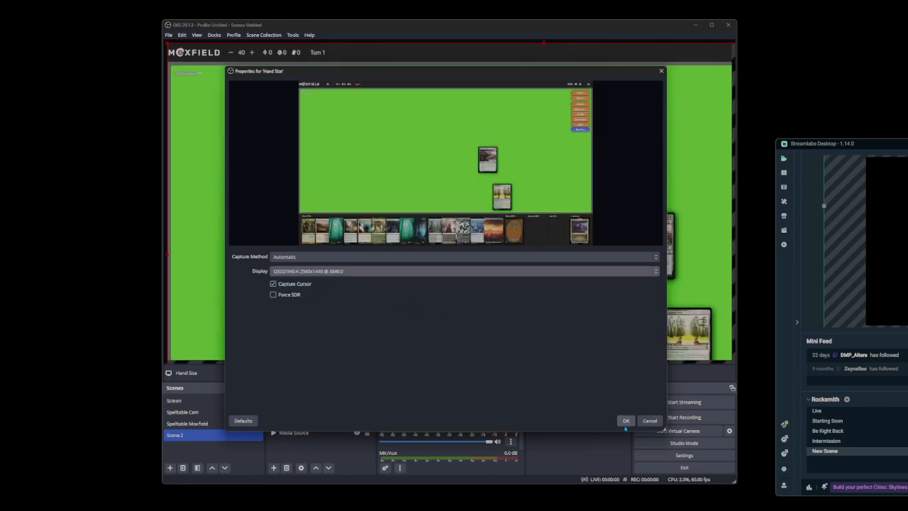
left_click(626, 421)
Step: Scale down the Hand Size capture and crop all sides until only the hand count label is left
left_click_drag(170, 49, 350, 107)
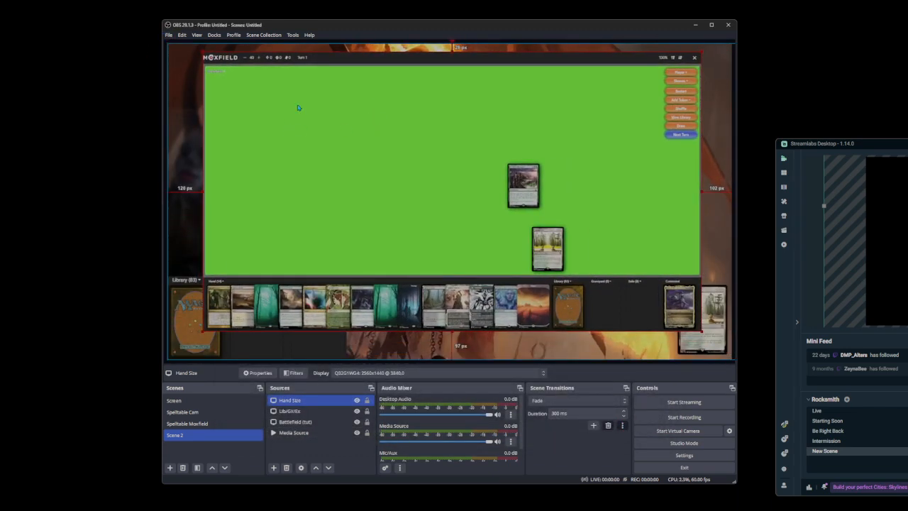
left_click_drag(453, 51, 434, 278)
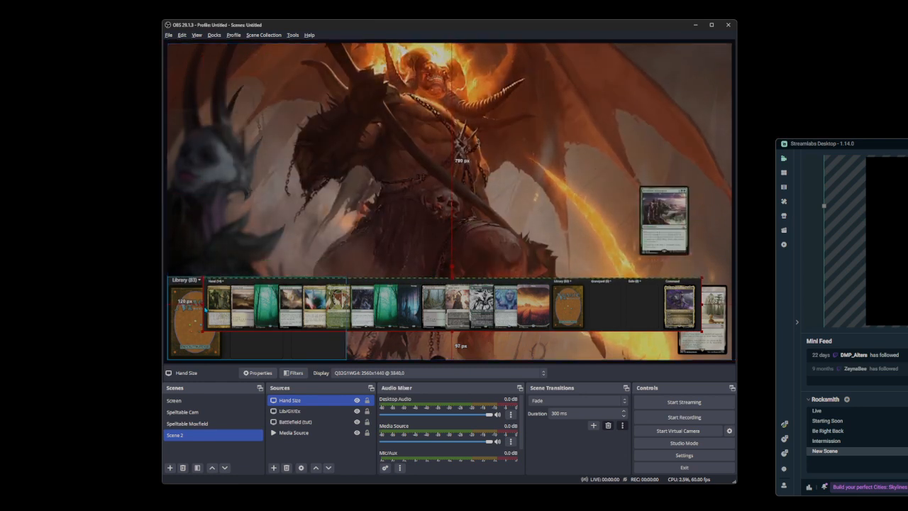
left_click_drag(203, 305, 208, 306)
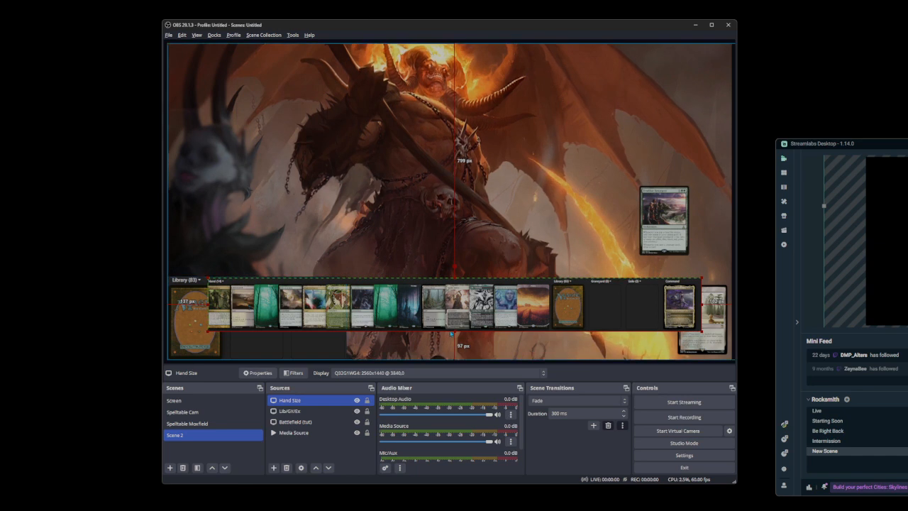
left_click_drag(454, 331, 445, 283)
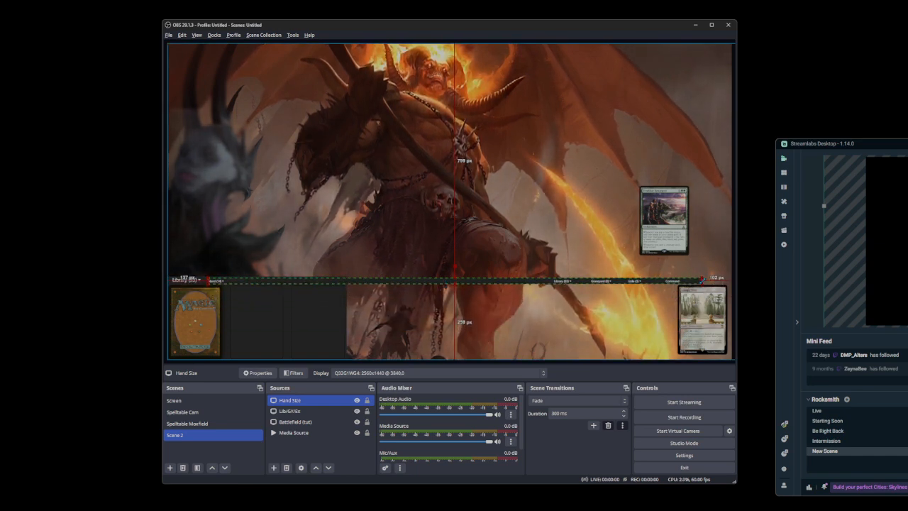
left_click_drag(701, 280, 225, 281)
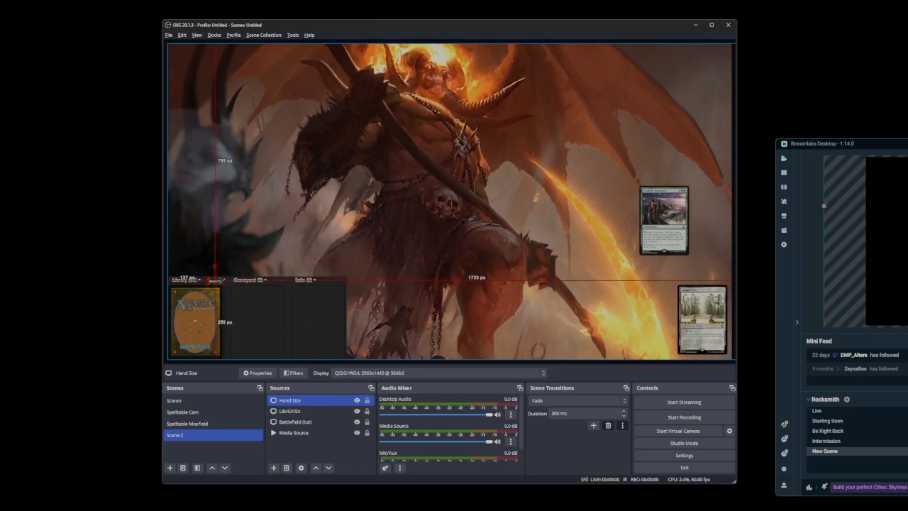
Step: Enlarge the Hand Size capture and trim its crop closely around the hand count text
left_click_drag(224, 276, 547, 147)
left_click_drag(447, 145, 447, 172)
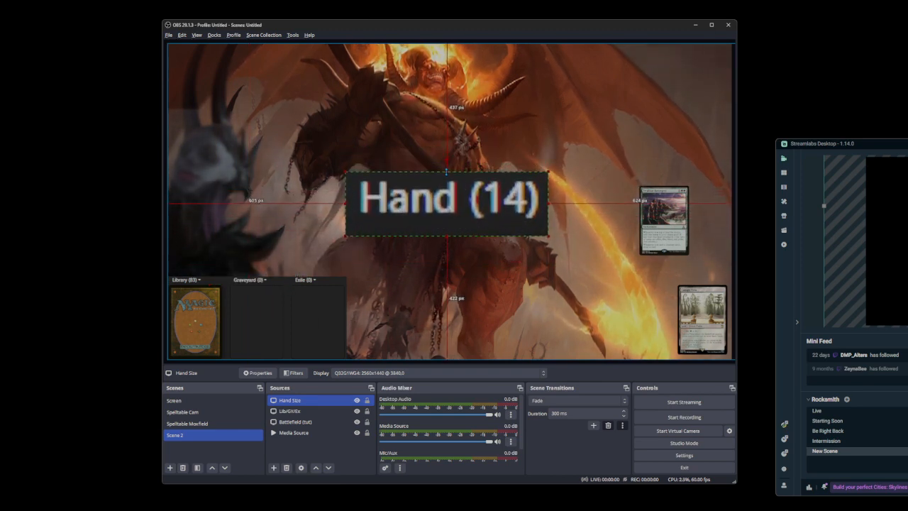
left_click_drag(345, 203, 355, 203)
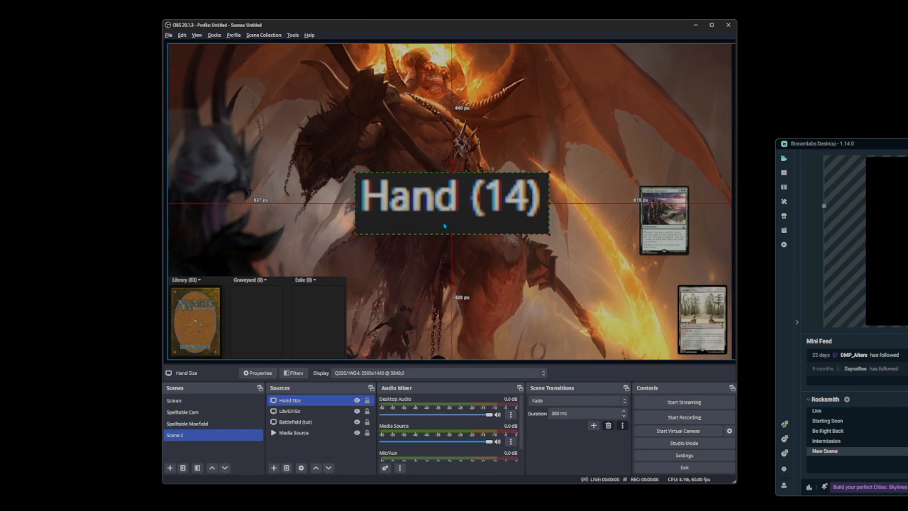
left_click_drag(453, 234, 458, 221)
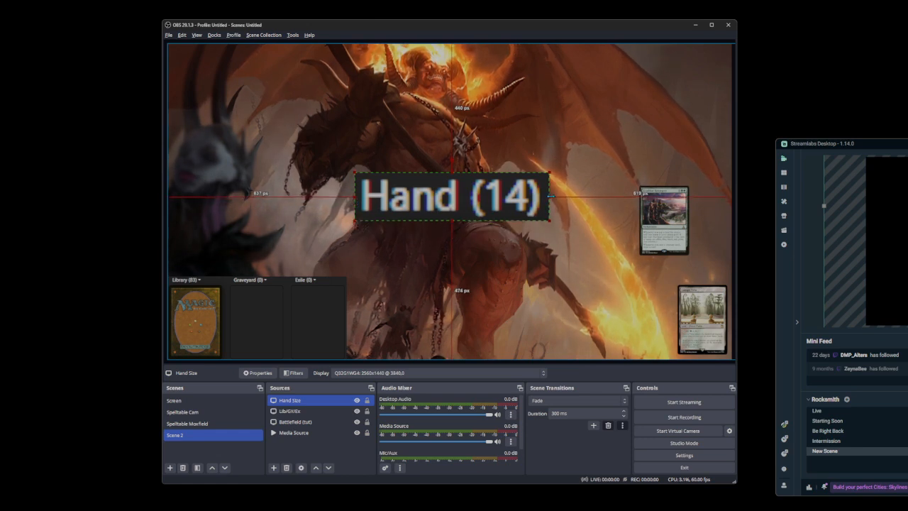
Step: Shrink the Hand Size label and place it directly above the library label at the canvas's left edge
left_click_drag(551, 196, 204, 271)
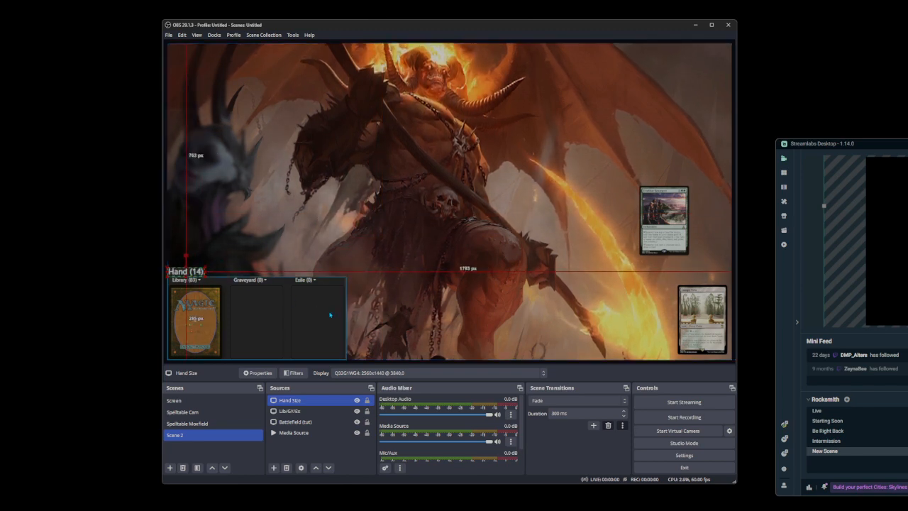
left_click(375, 365)
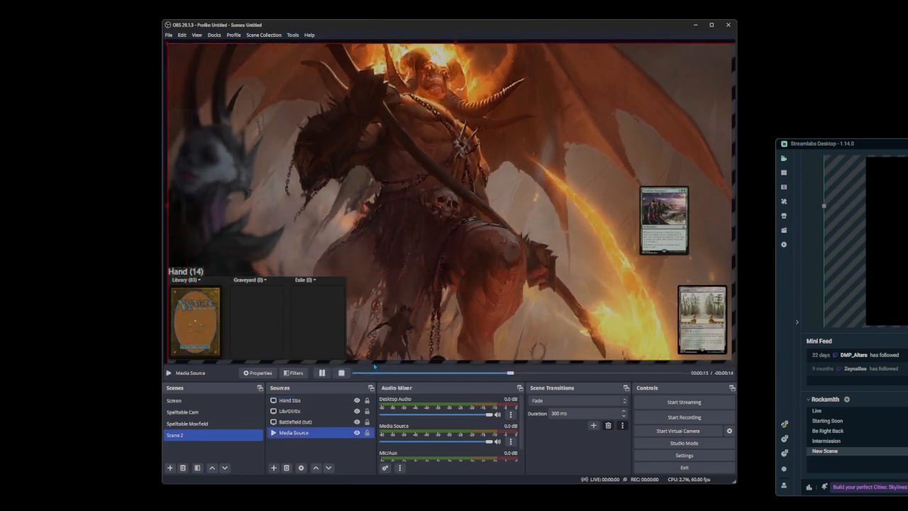
left_click(164, 292)
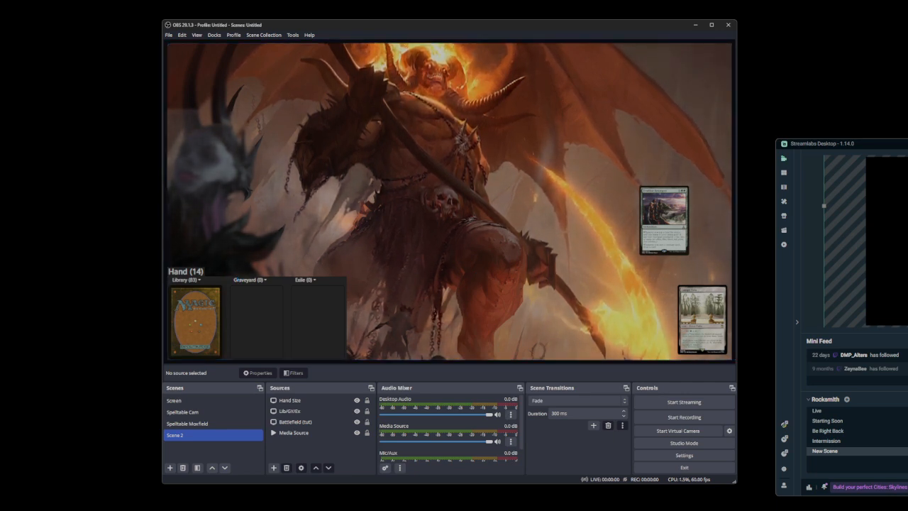
left_click(191, 281)
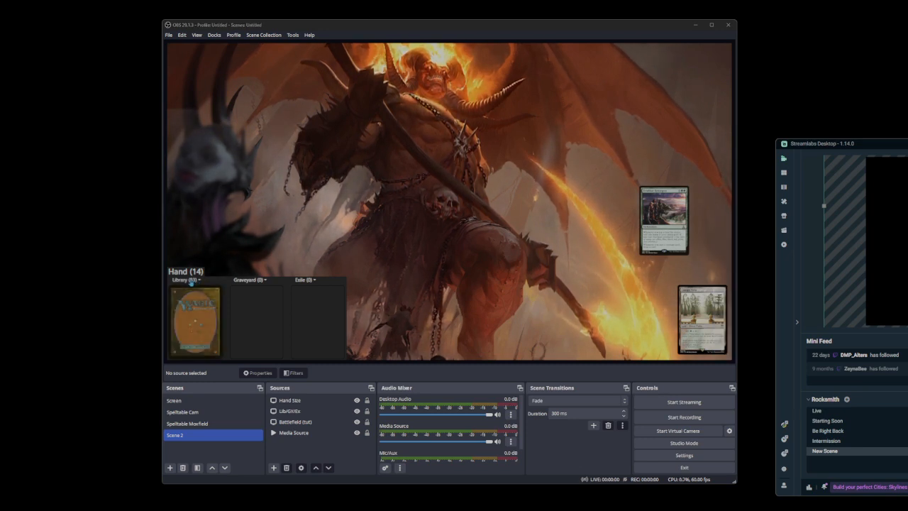